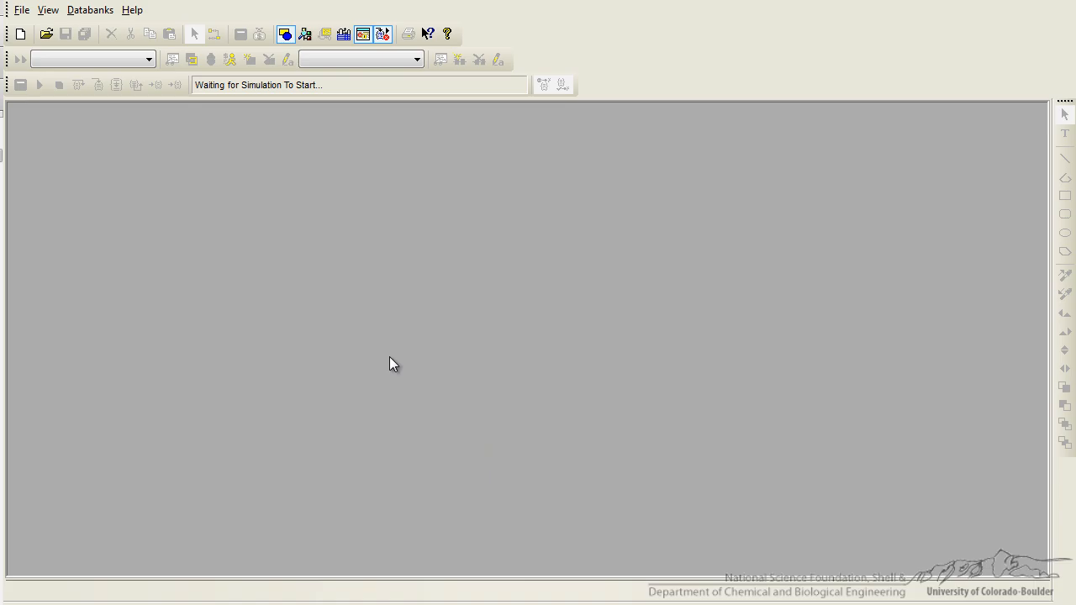
# - Start a new flowsheet in Batch operating mode and head to the Tasks menu
pyautogui.click(20, 34)
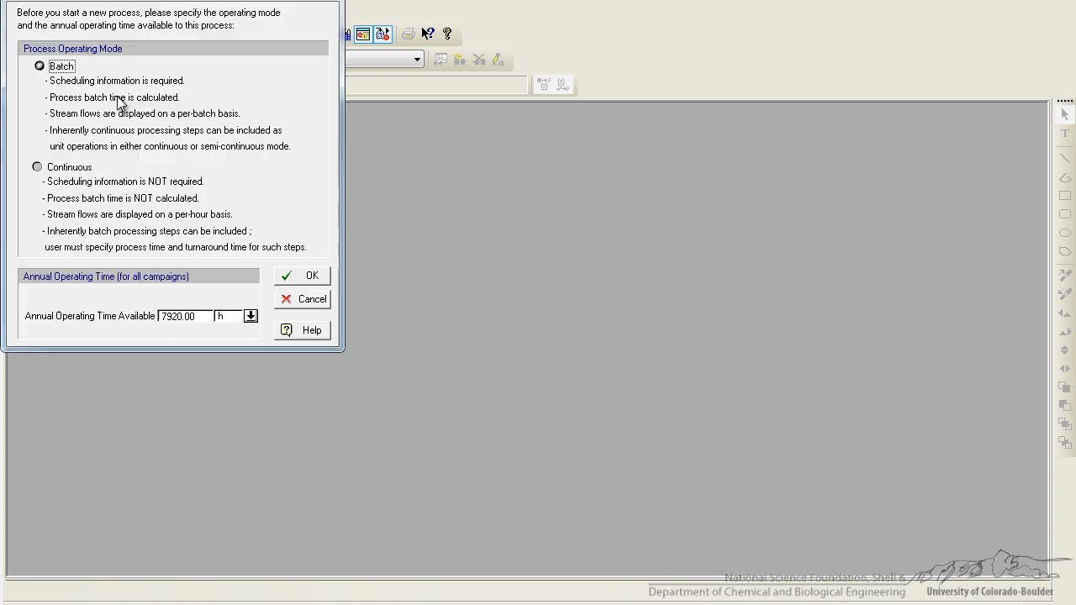
pyautogui.click(312, 279)
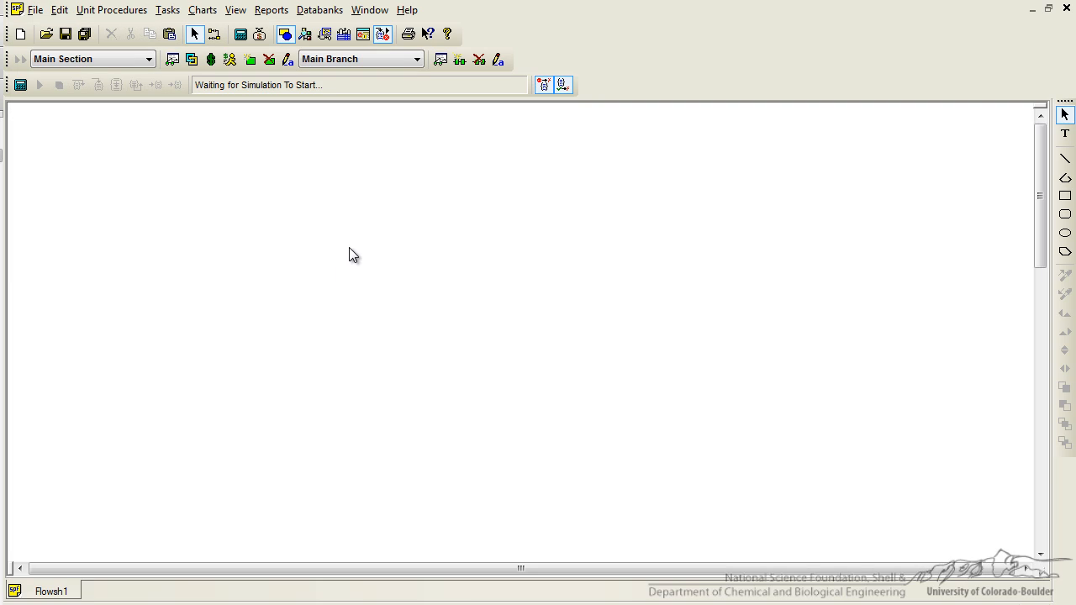
pyautogui.click(168, 10)
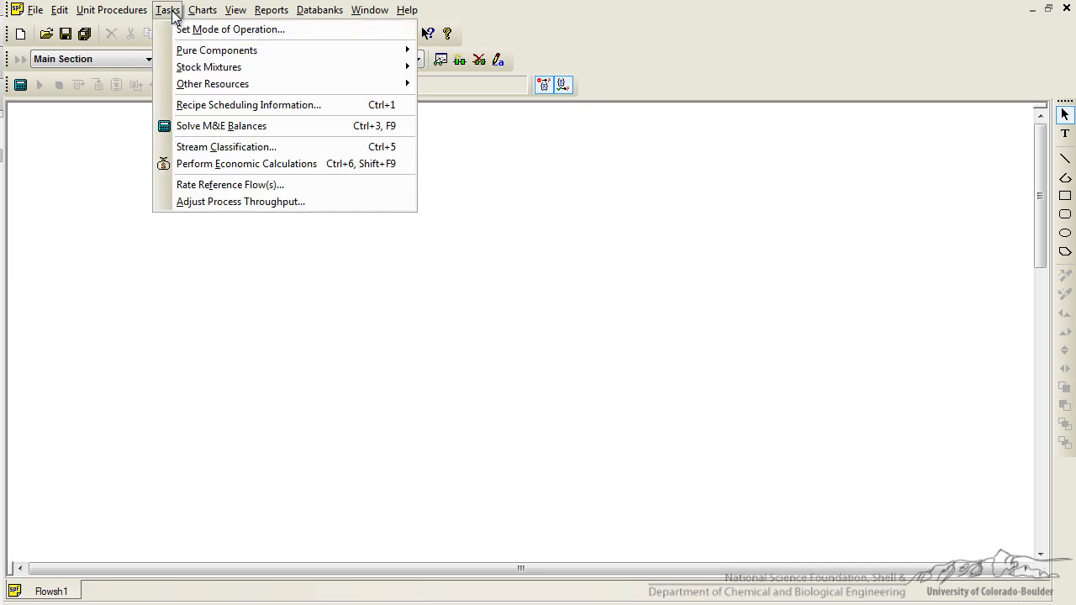
pyautogui.moveTo(217, 51)
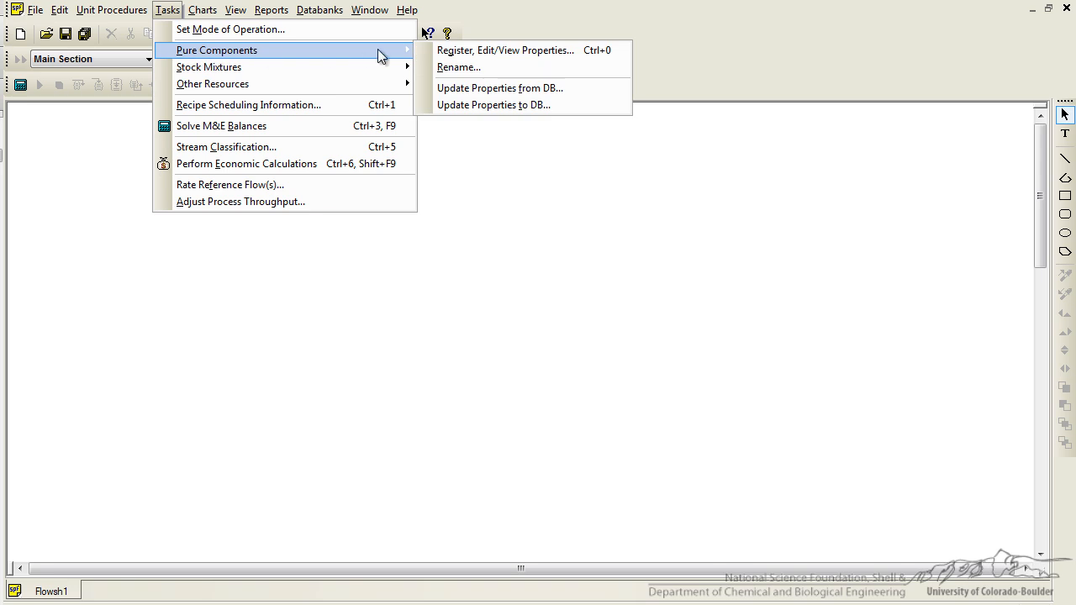
# - Register Methanol and Soybean Oil as pure components, acknowledging the missing vapor-pressure warning
pyautogui.click(477, 50)
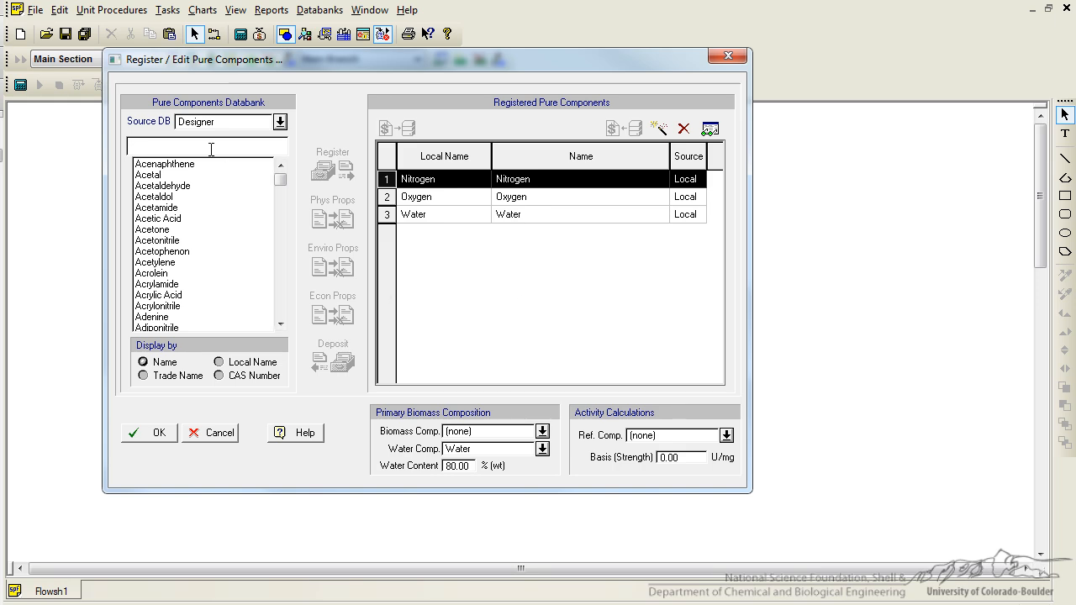
pyautogui.write('Methanol')
pyautogui.click(332, 168)
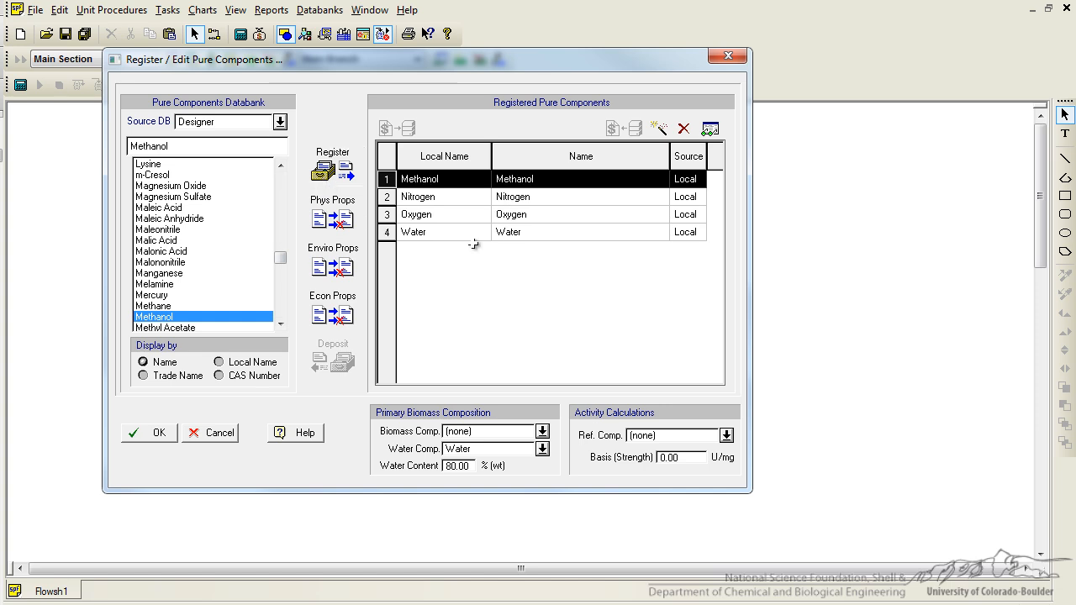
pyautogui.tripleClick(197, 146)
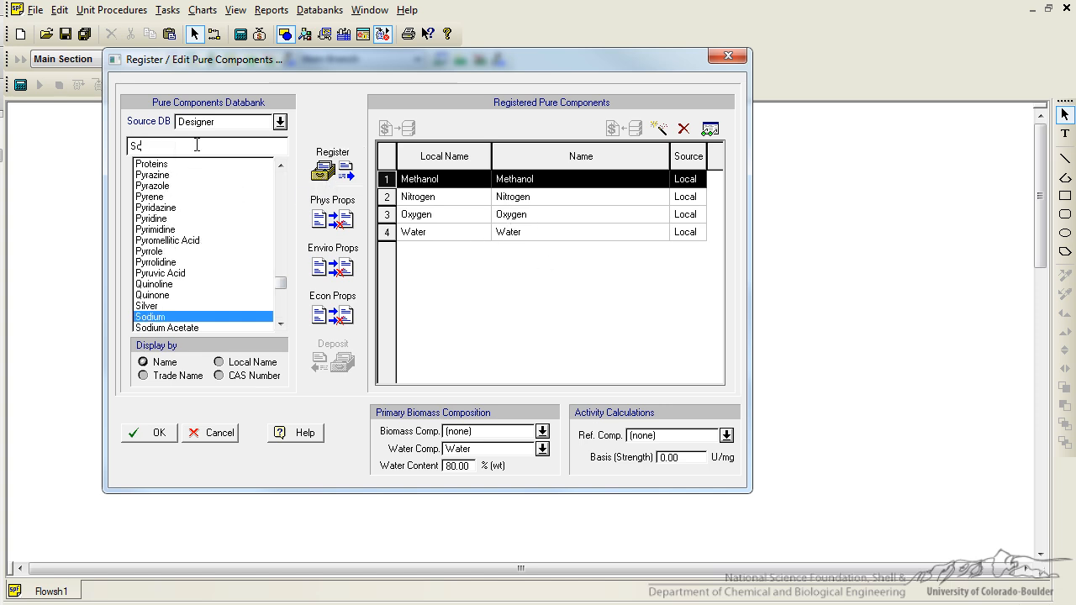
pyautogui.write('Soyb')
pyautogui.press('Down')
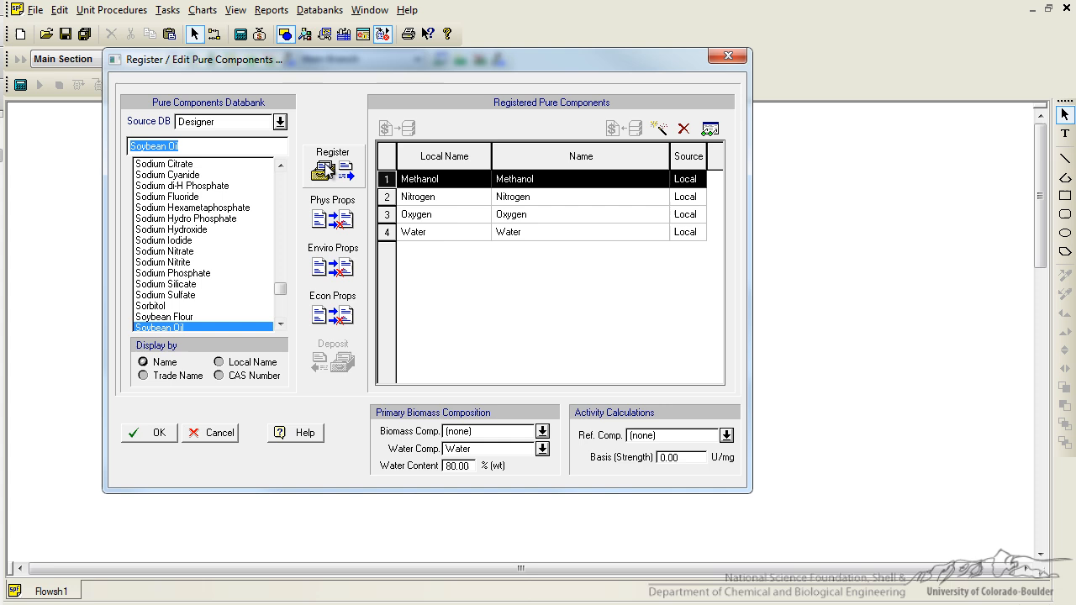
pyautogui.click(324, 168)
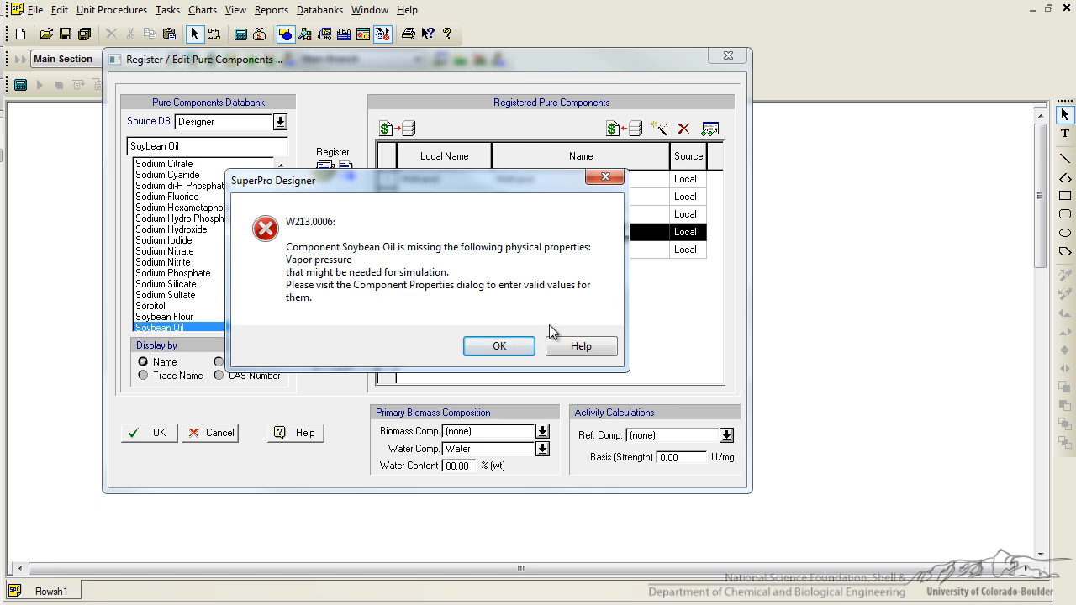
pyautogui.click(512, 348)
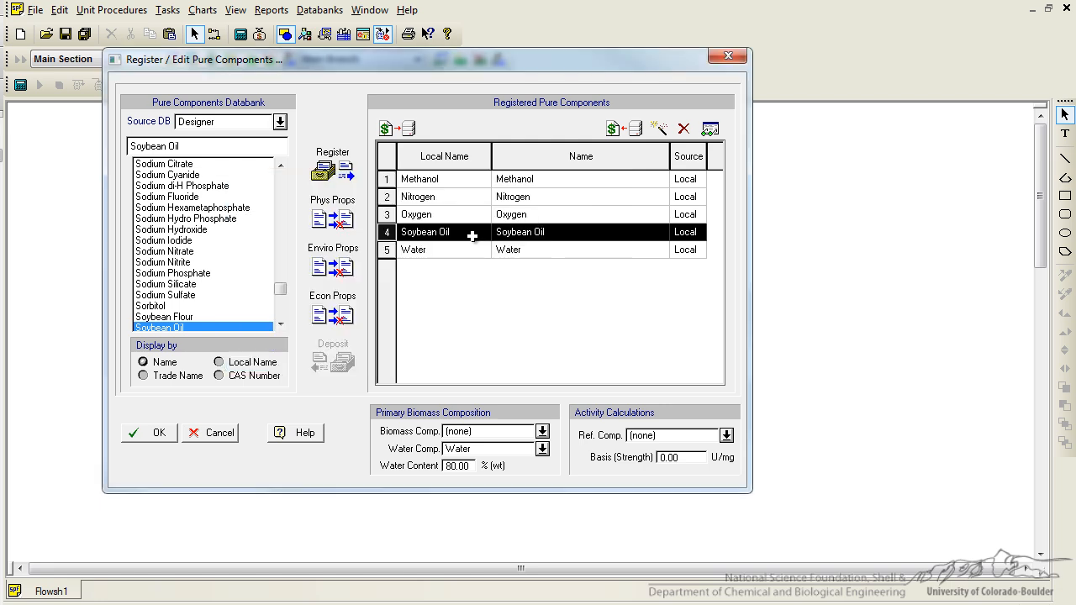
# - Set Soybean Oil's constant properties: MW 885.45 g/gmol and critical pressure 4.7 bar
pyautogui.click(711, 131)
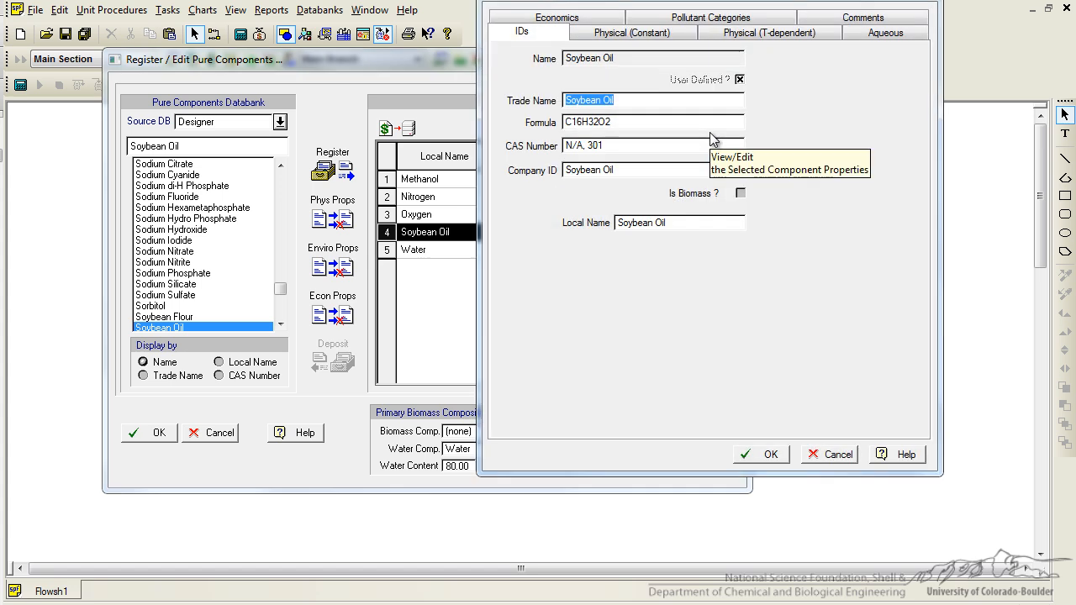
pyautogui.click(375, 136)
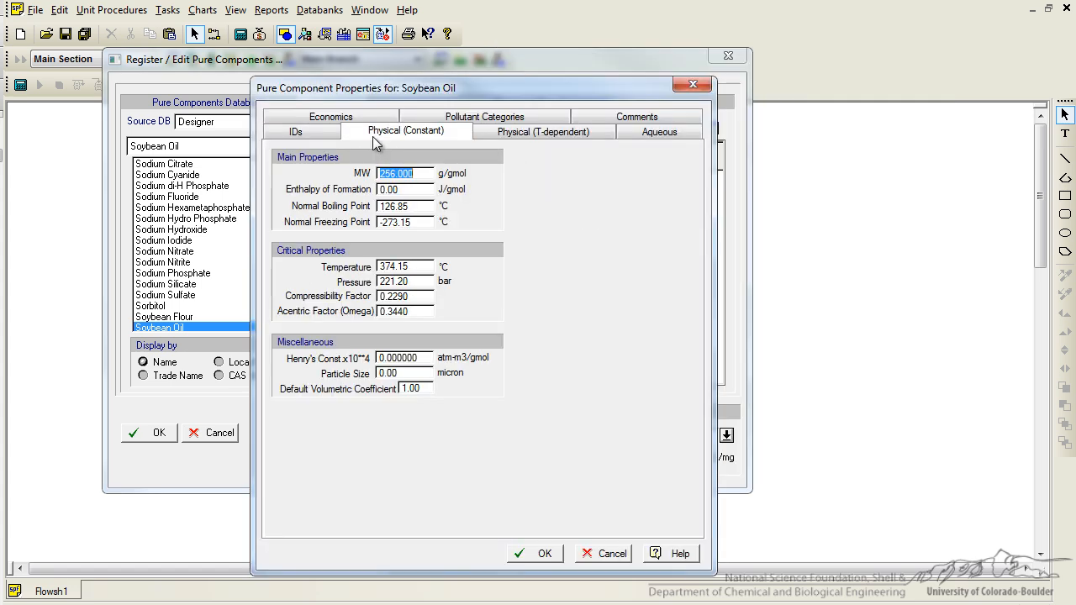
pyautogui.write('885.')
pyautogui.write('450')
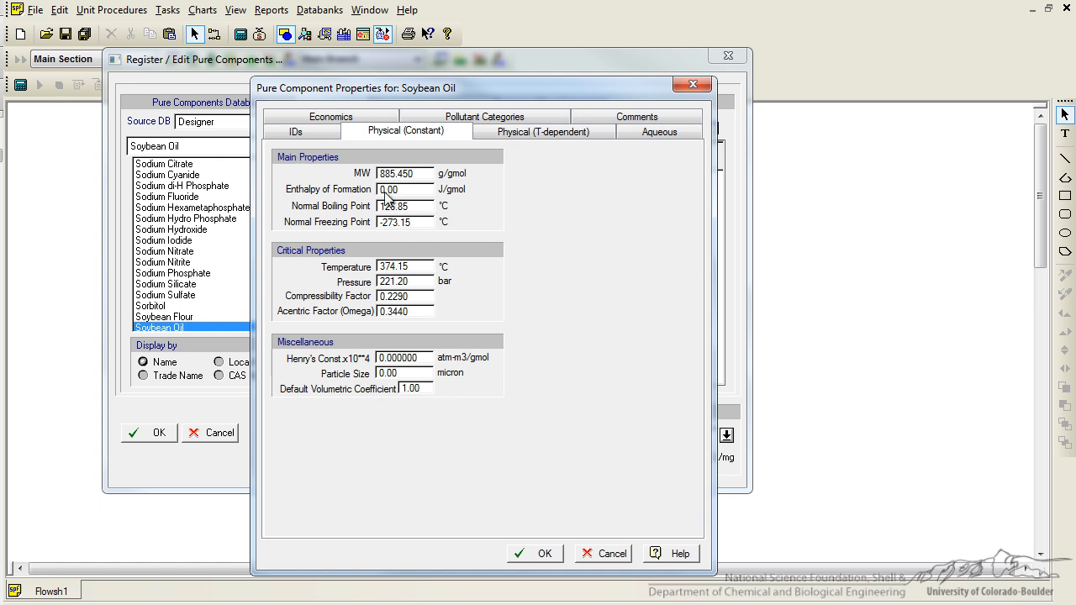
pyautogui.doubleClick(410, 282)
pyautogui.write('4.7')
pyautogui.press('Return')
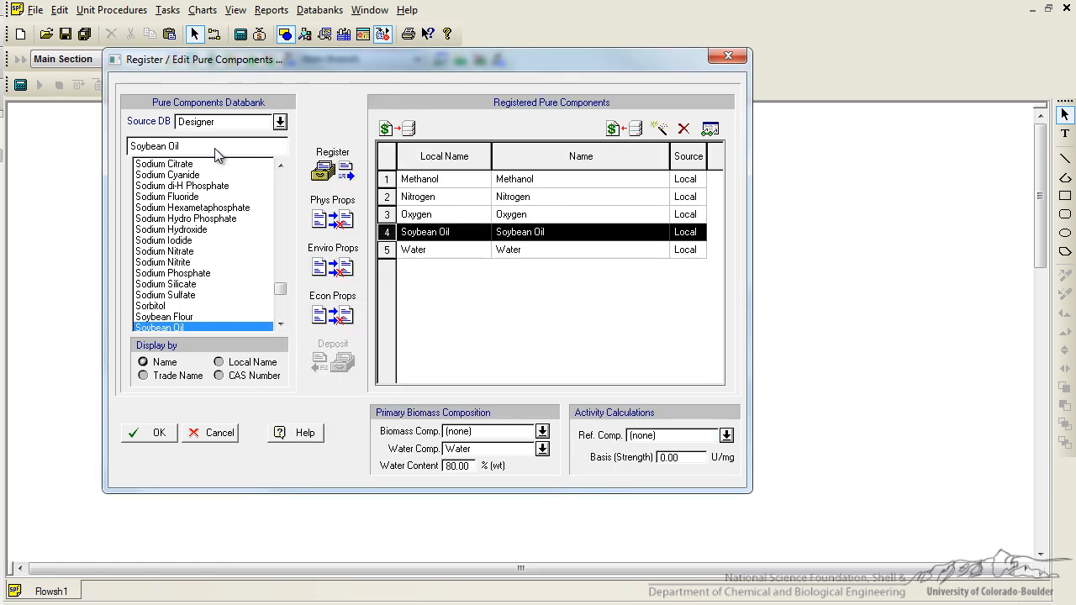
# - Add a new user-defined component Sodium Methoxide and open its properties
pyautogui.doubleClick(216, 147)
pyautogui.write('Sodium me')
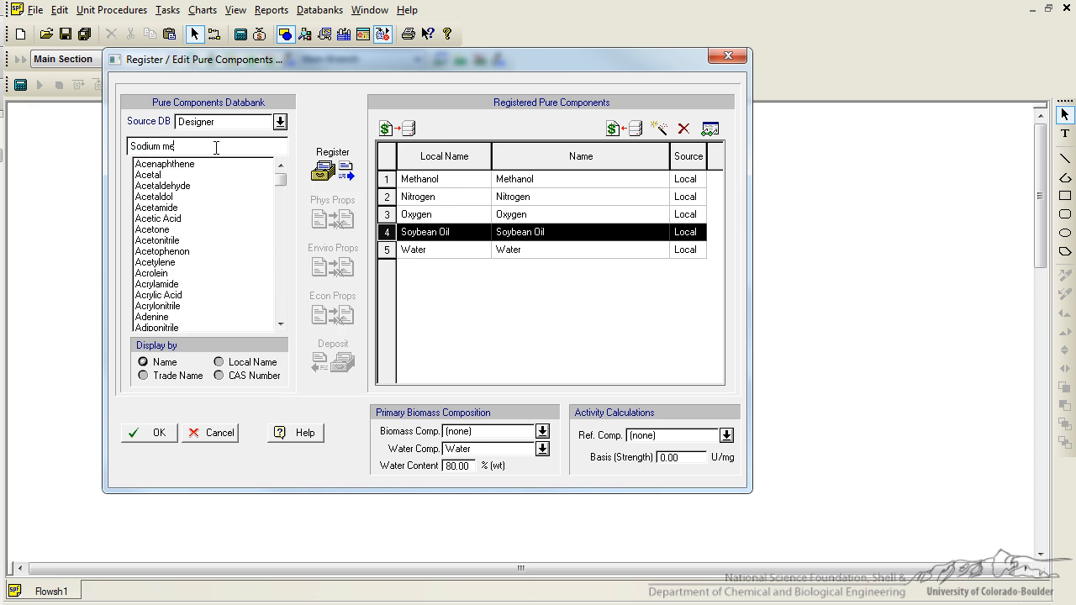
pyautogui.click(660, 131)
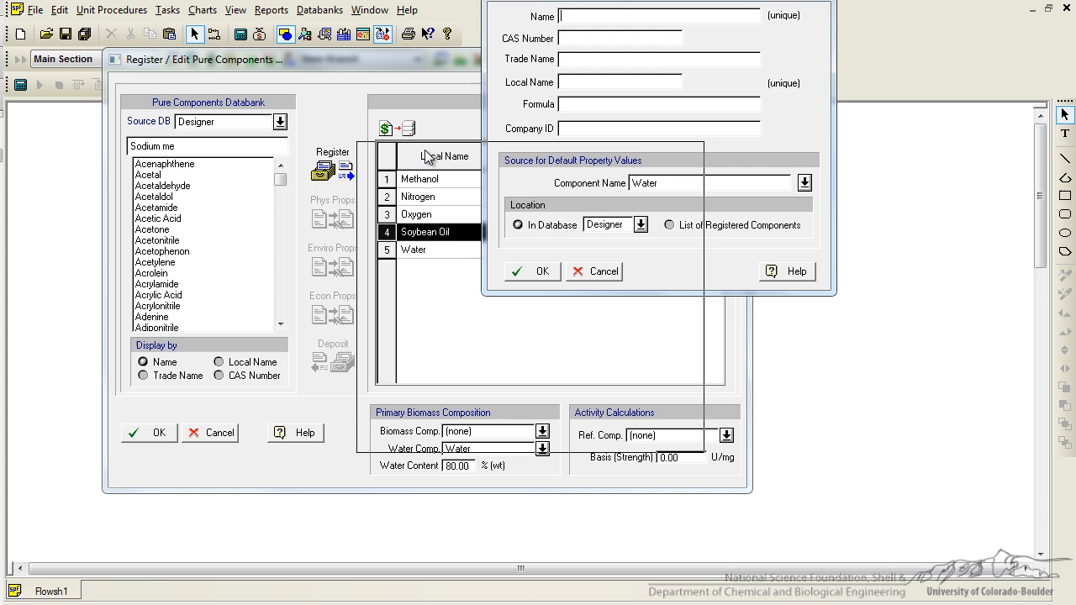
pyautogui.write('Sodium Metho')
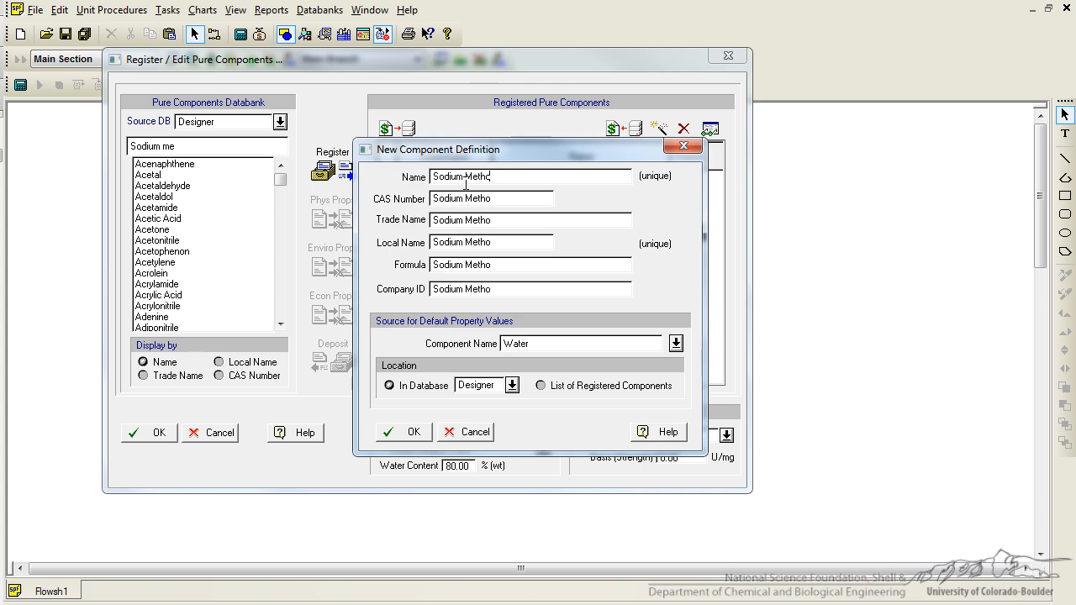
pyautogui.write('xide')
pyautogui.press('Return')
pyautogui.click(709, 128)
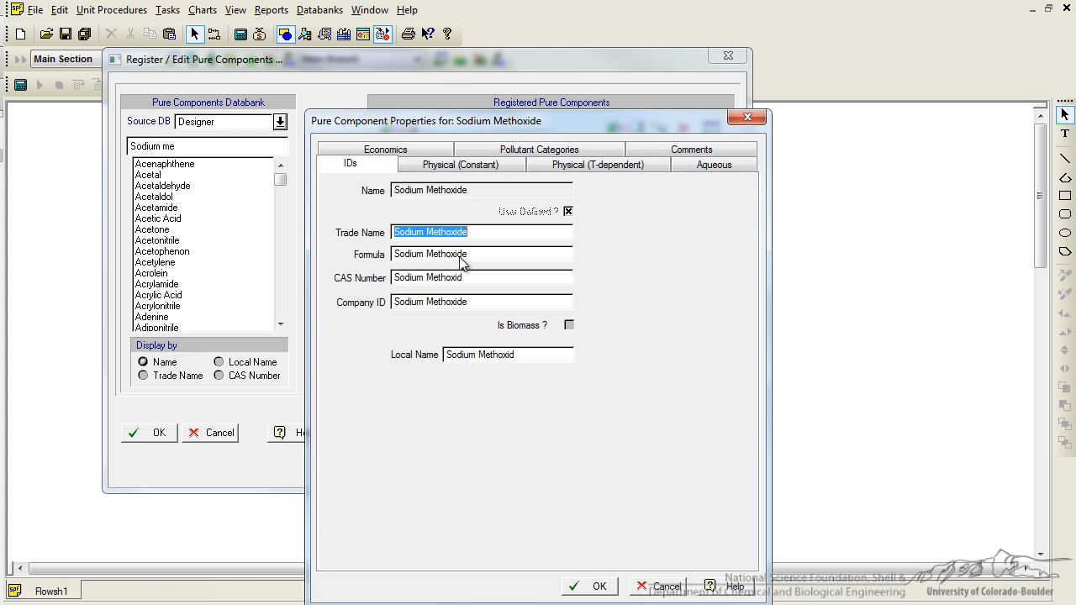
pyautogui.press('Tab')
pyautogui.write('NaO')
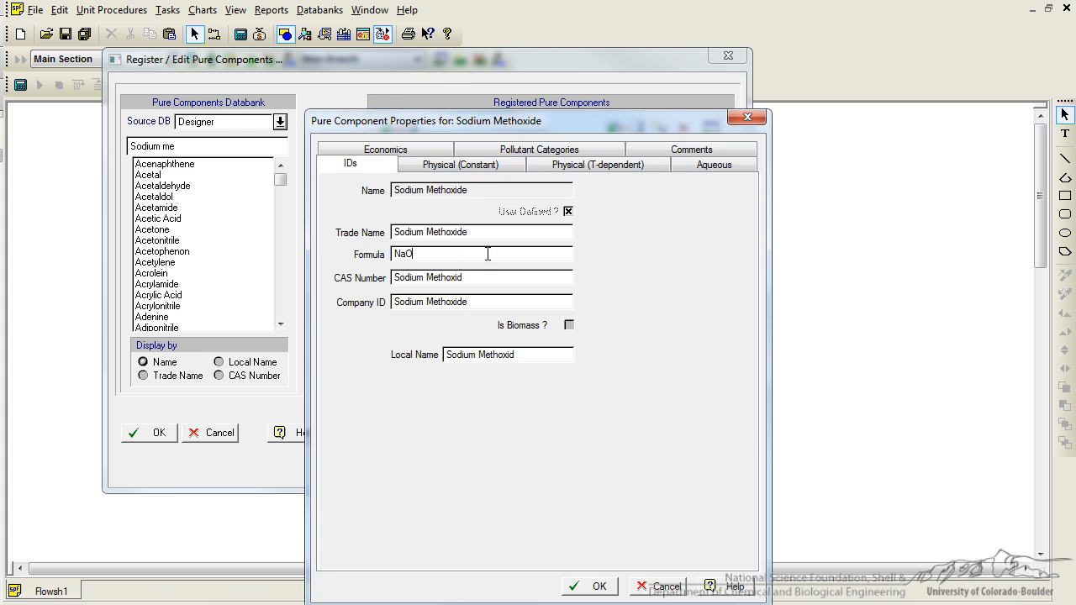
pyautogui.write('CH3')
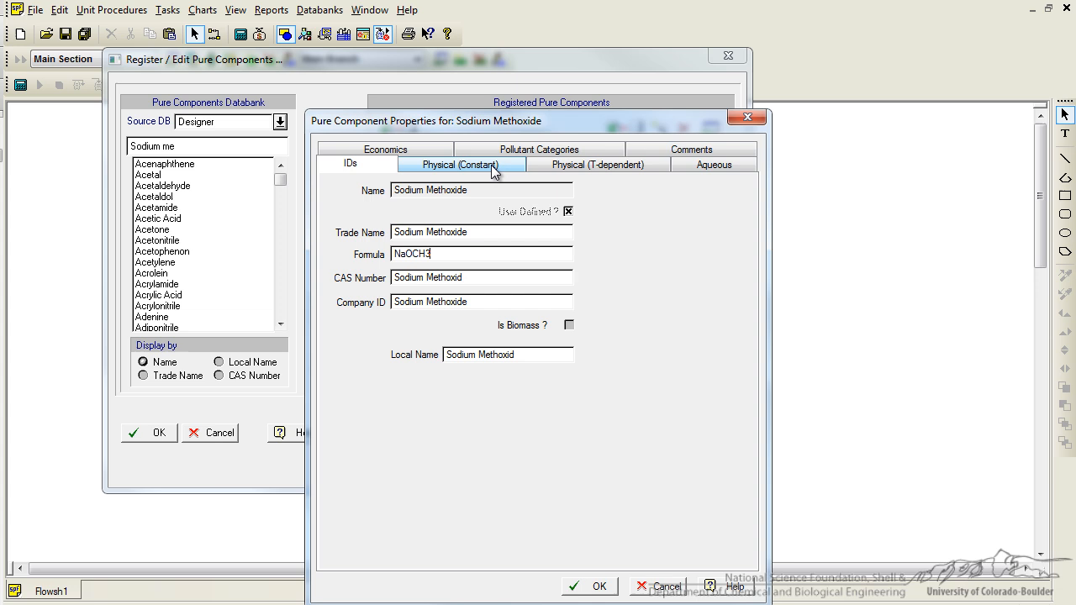
# - Set Sodium Methoxide's temperature-dependent density coefficient b to 0
pyautogui.click(495, 166)
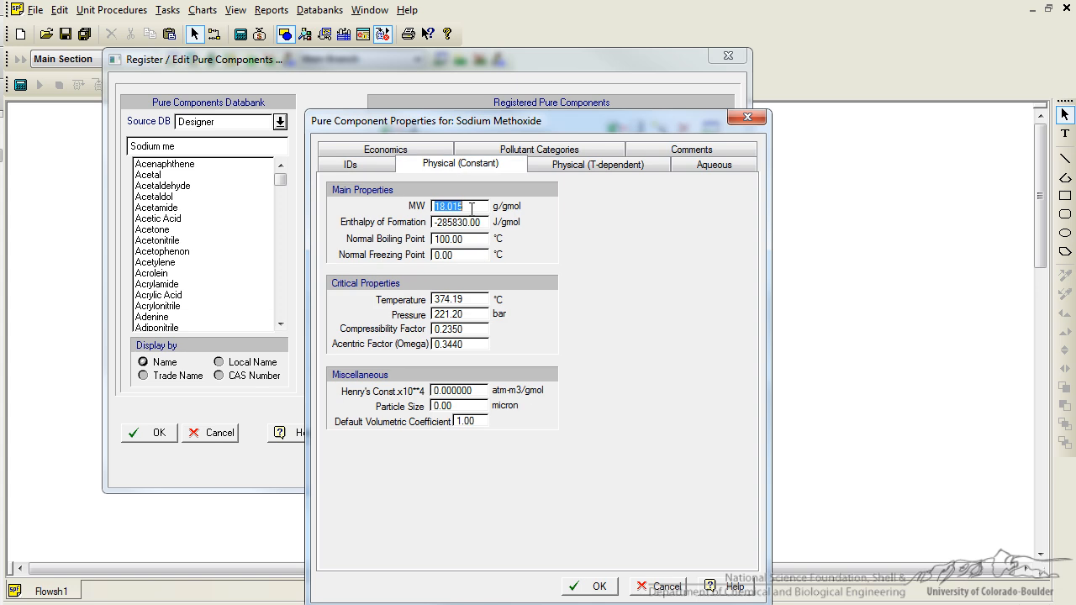
pyautogui.write('54.020')
pyautogui.click(557, 169)
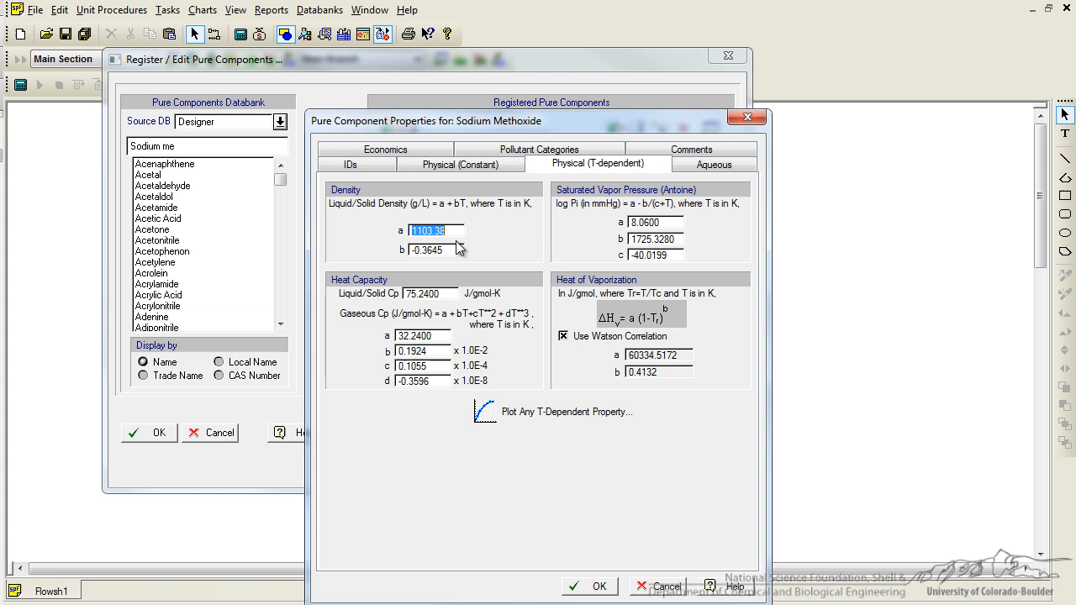
pyautogui.write('2043.00')
pyautogui.press('Tab')
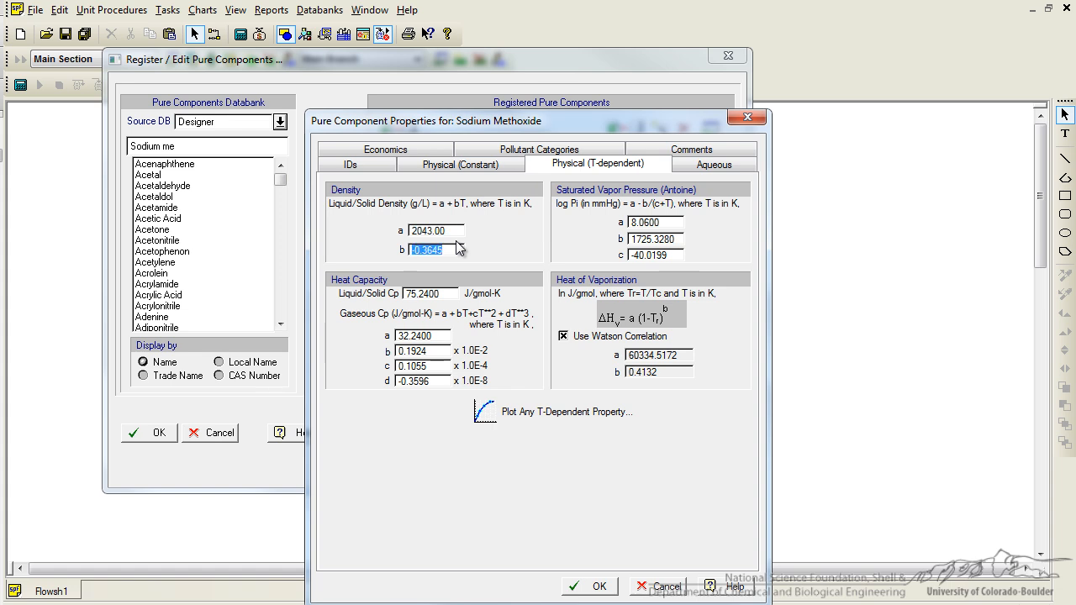
pyautogui.write('0.0000')
pyautogui.press('Tab')
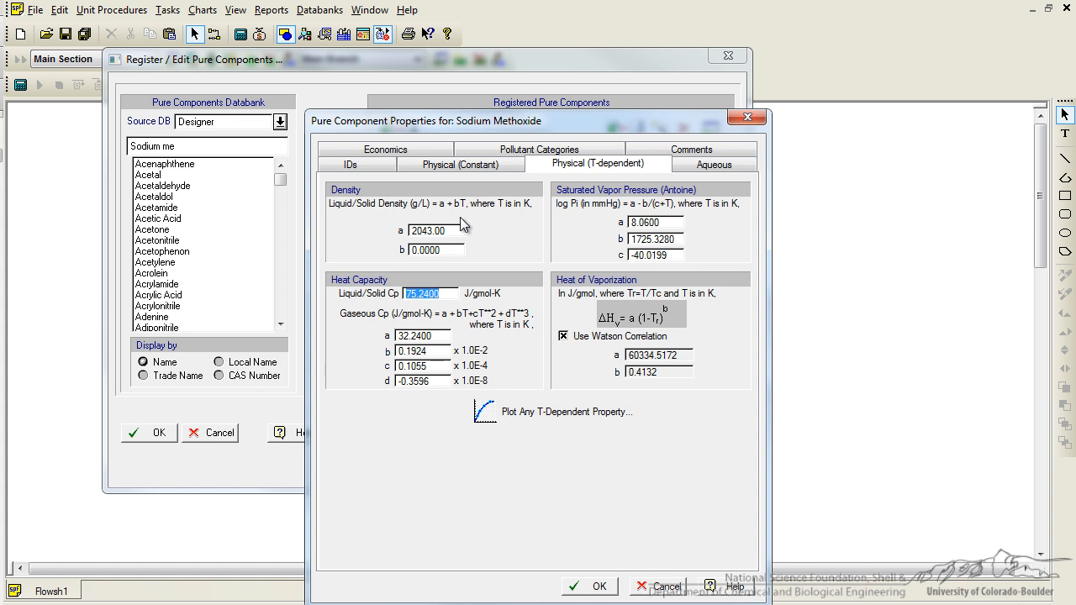
# - Set boiling point 68, Tc 234 and Pc 26.65 for Sodium Methoxide, save, and register Biodiesel
pyautogui.click(434, 164)
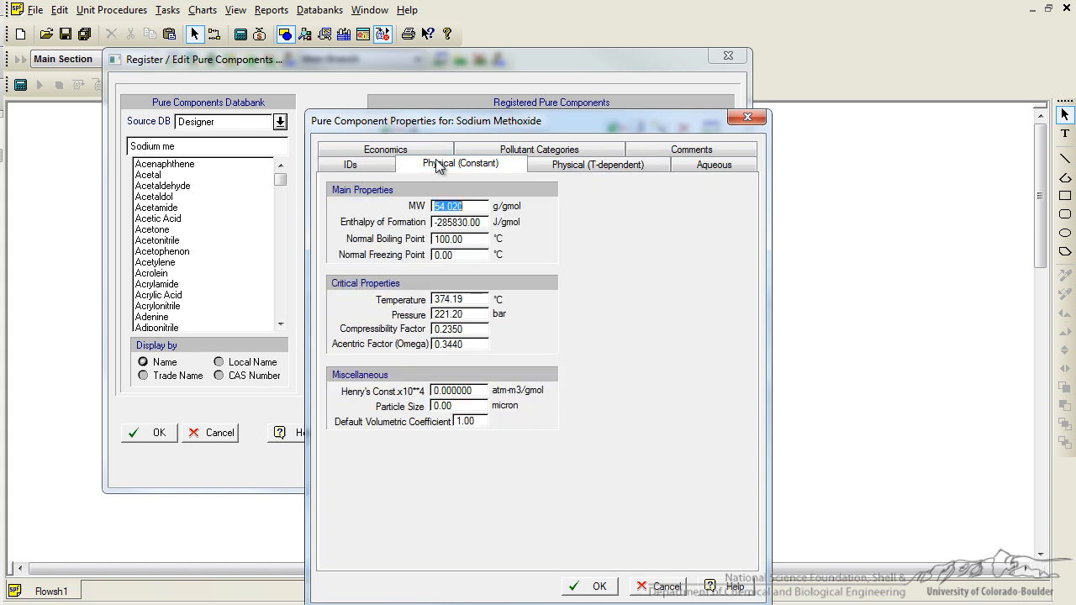
pyautogui.click(473, 241)
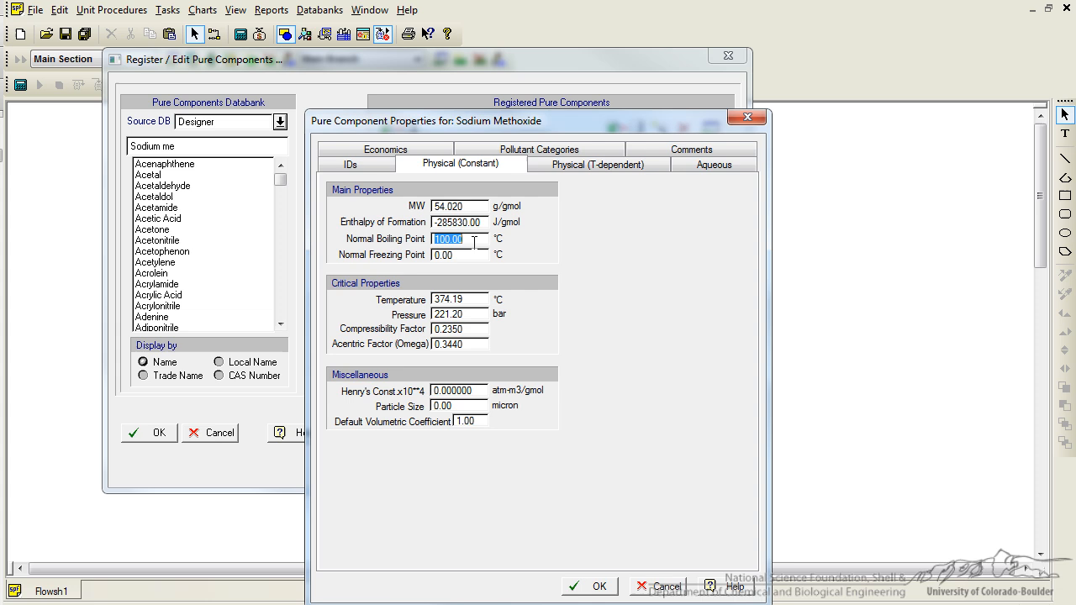
pyautogui.write('68')
pyautogui.press('Tab')
pyautogui.press('Tab')
pyautogui.write('234')
pyautogui.press('Tab')
pyautogui.write('26.65')
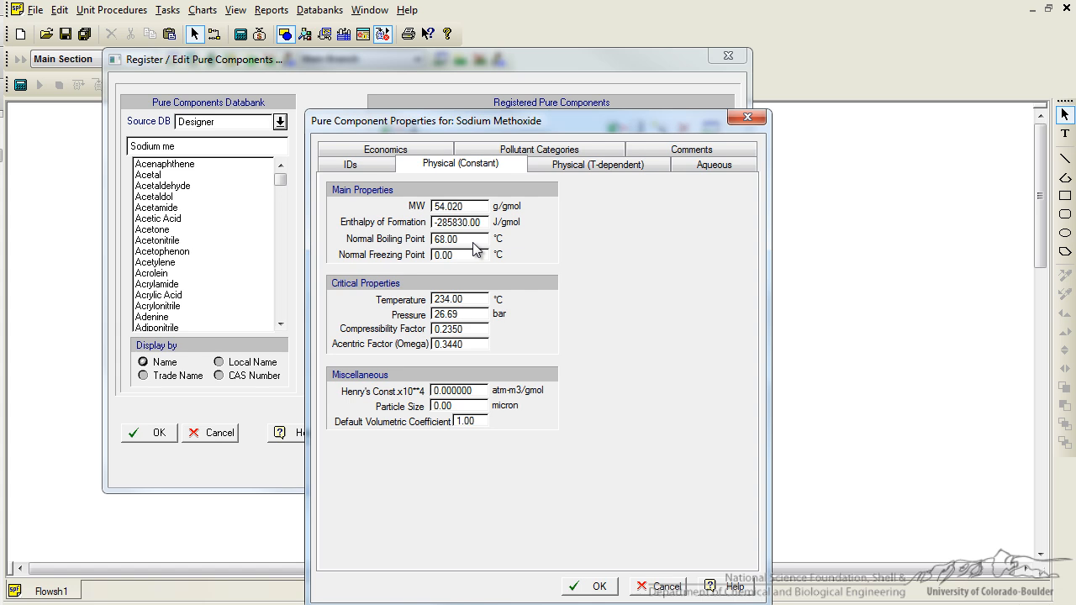
pyautogui.click(570, 588)
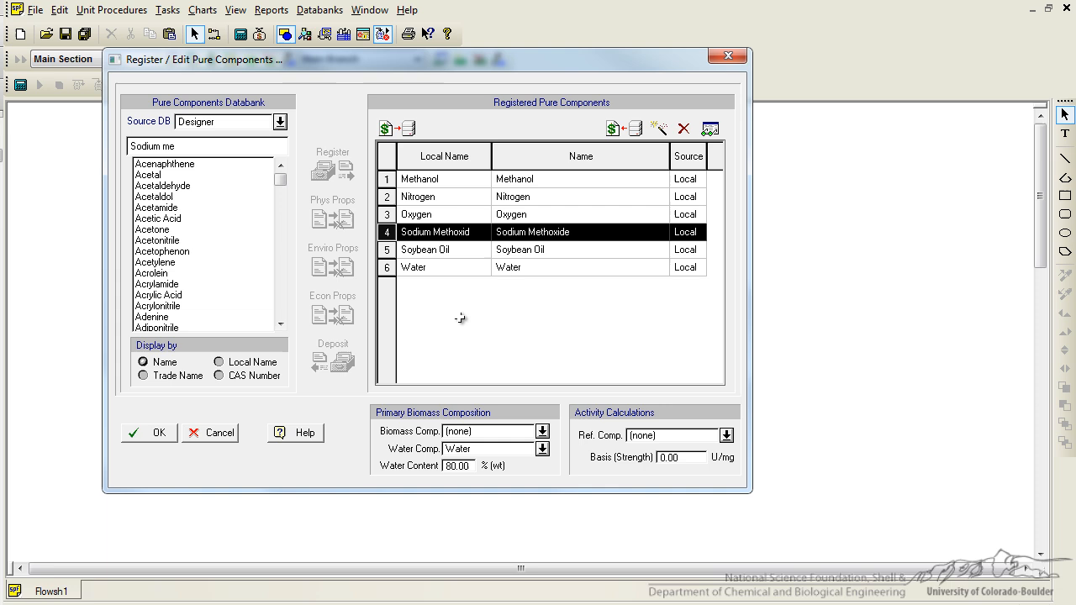
pyautogui.click(661, 129)
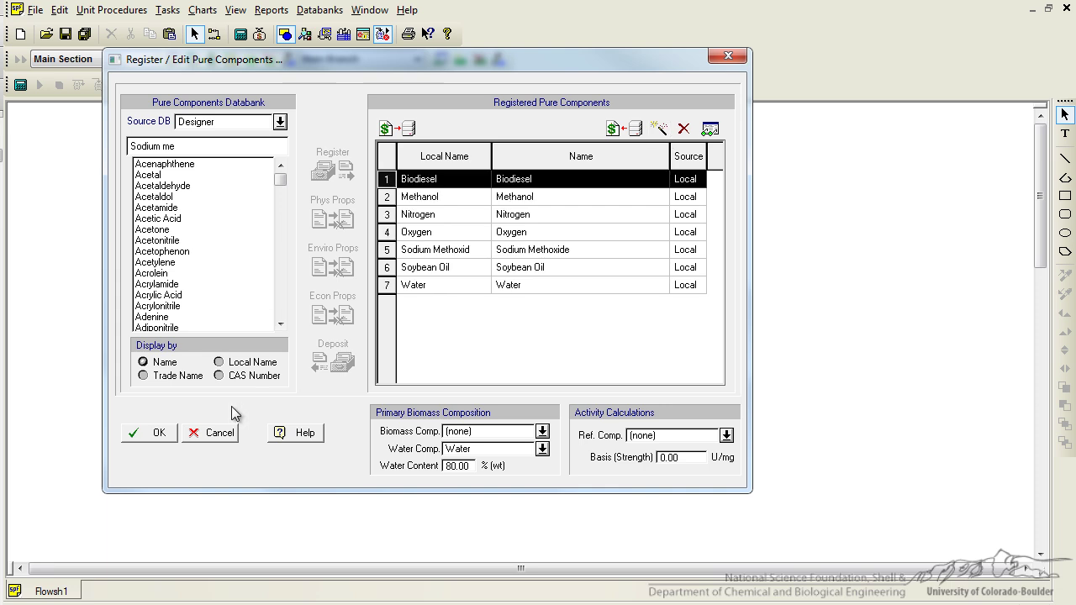
# - Return to the flowsheet and place a stoichiometric CSTR as the Transesterification Reactor
pyautogui.click(169, 432)
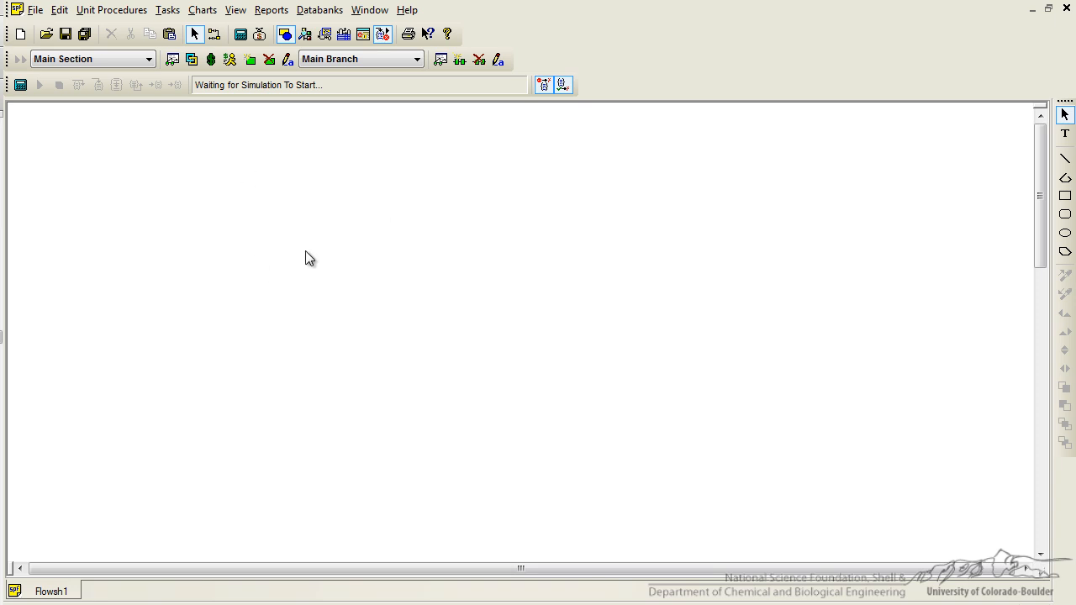
pyautogui.click(130, 14)
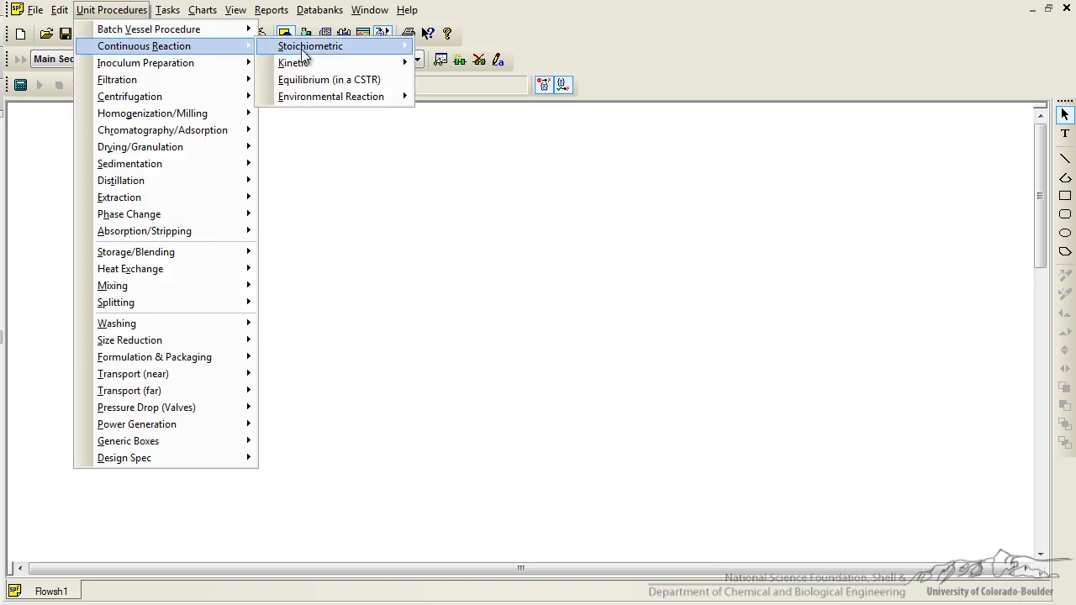
pyautogui.moveTo(117, 47)
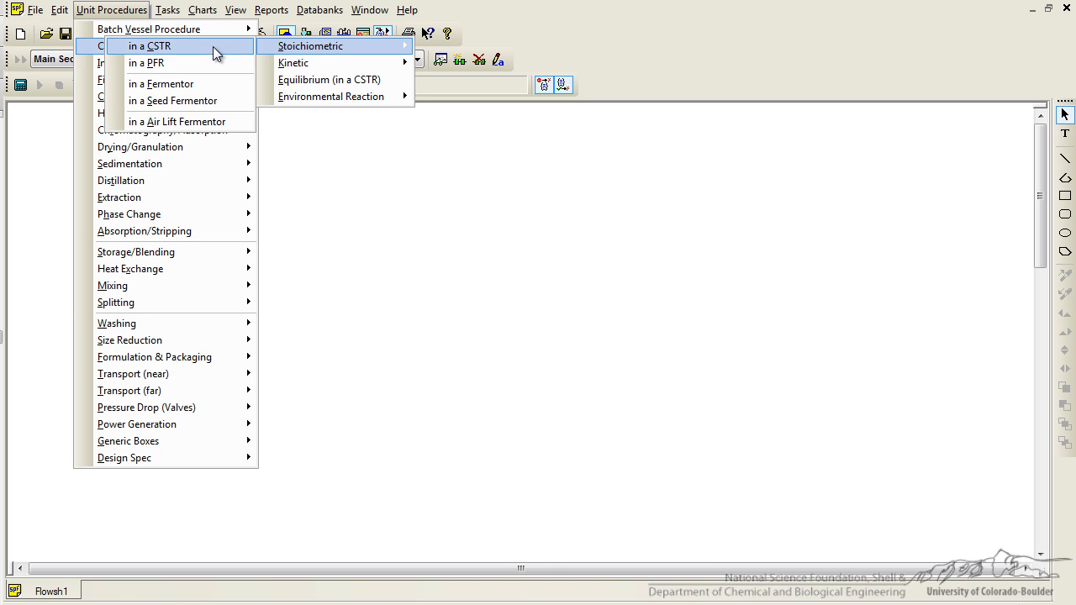
pyautogui.click(213, 46)
pyautogui.click(314, 252)
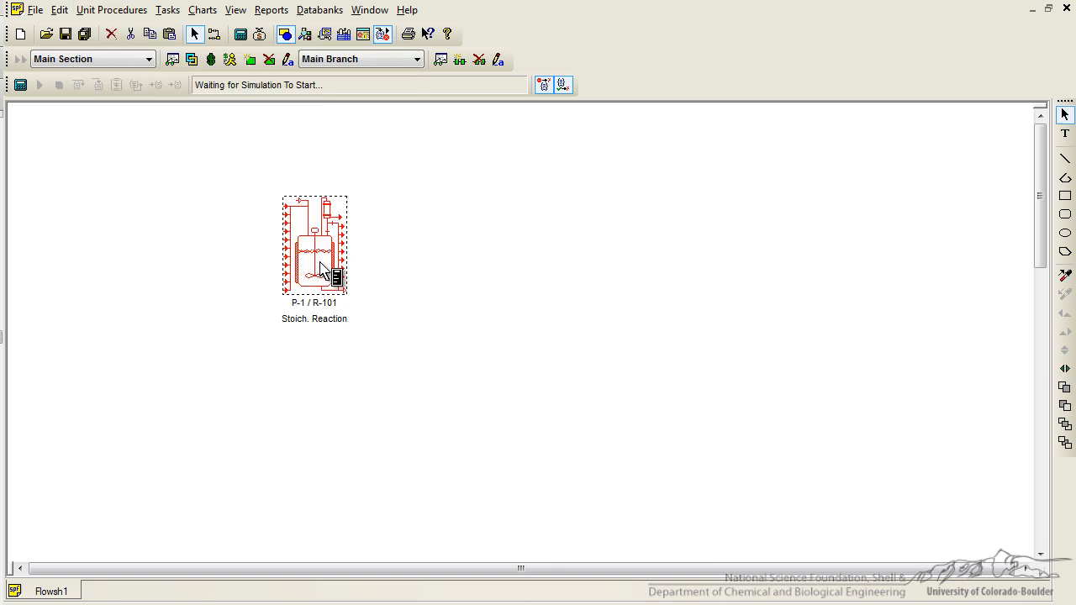
pyautogui.click(494, 295)
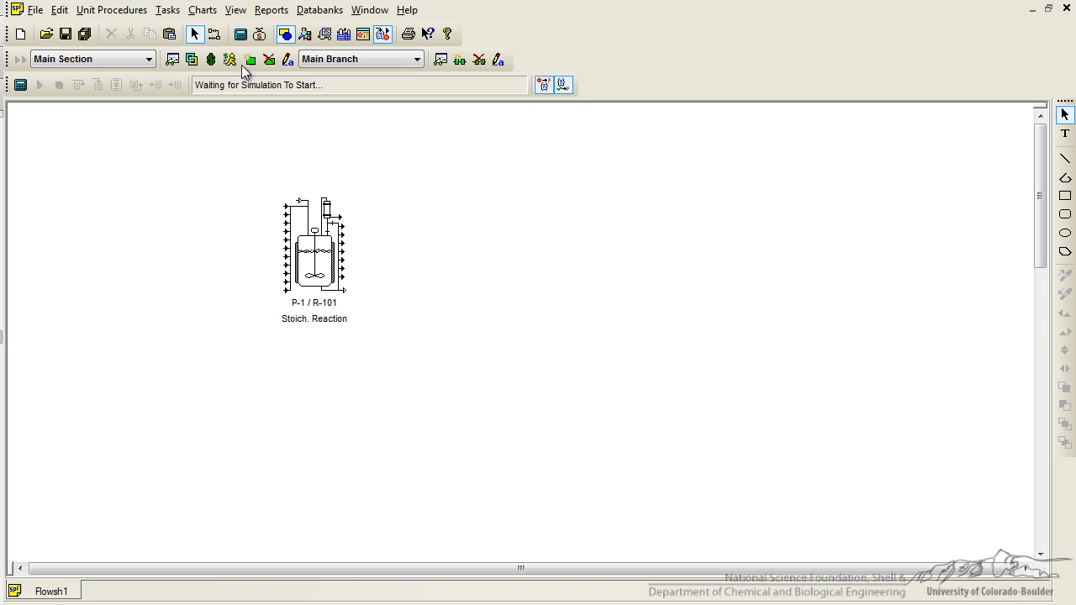
# - Place a decanter centrifuge as the Biodiesel Separation unit
pyautogui.click(133, 11)
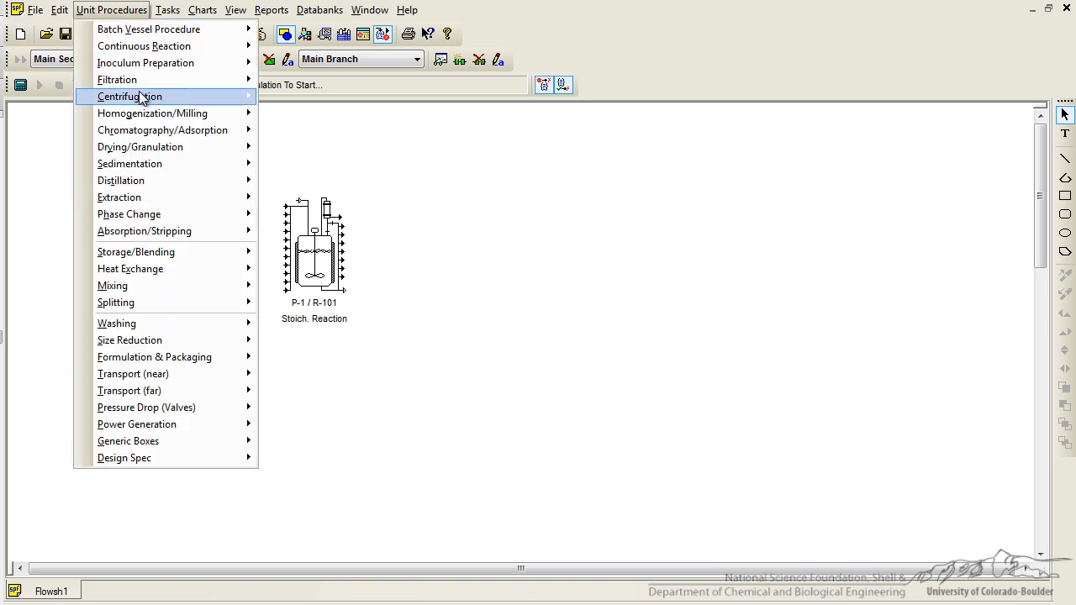
pyautogui.moveTo(130, 97)
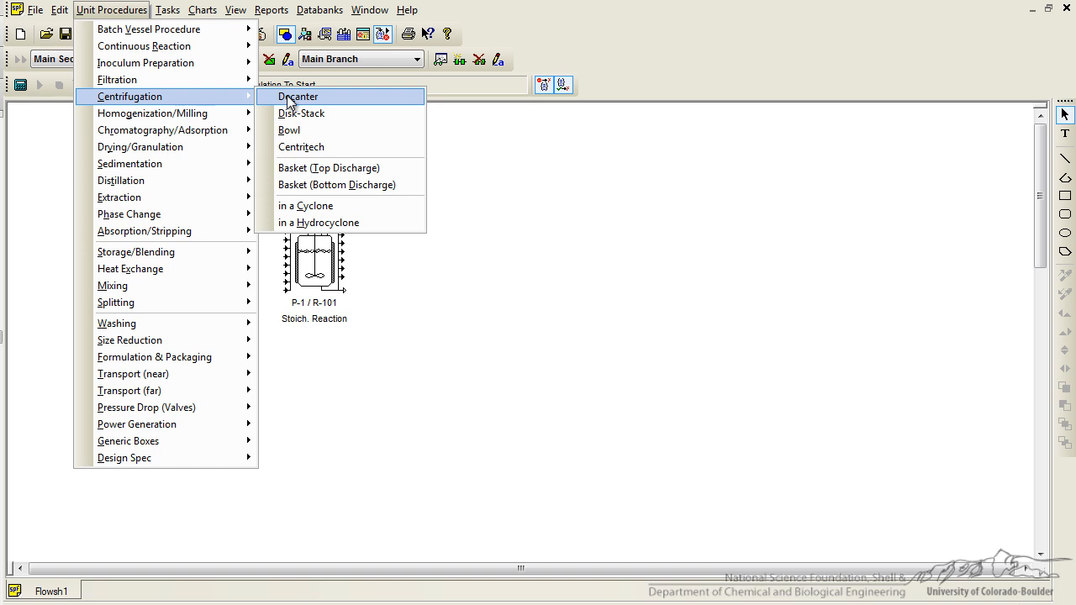
pyautogui.click(288, 96)
pyautogui.click(416, 269)
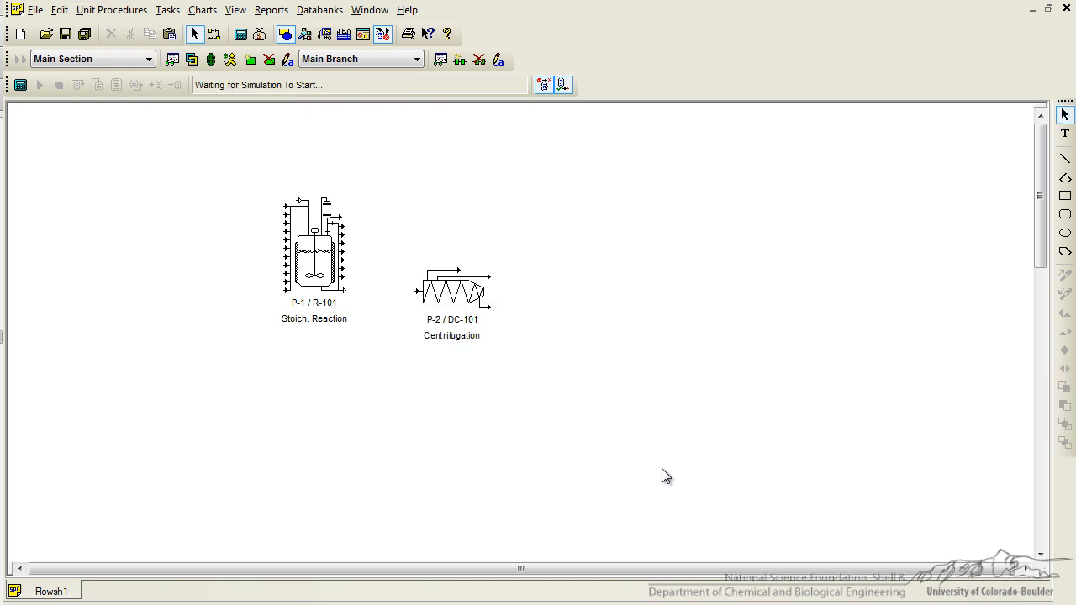
# - In Connect Mode draw feeds S-101 and S-102 into the reactor and S-103 from reactor to centrifuge
pyautogui.click(214, 34)
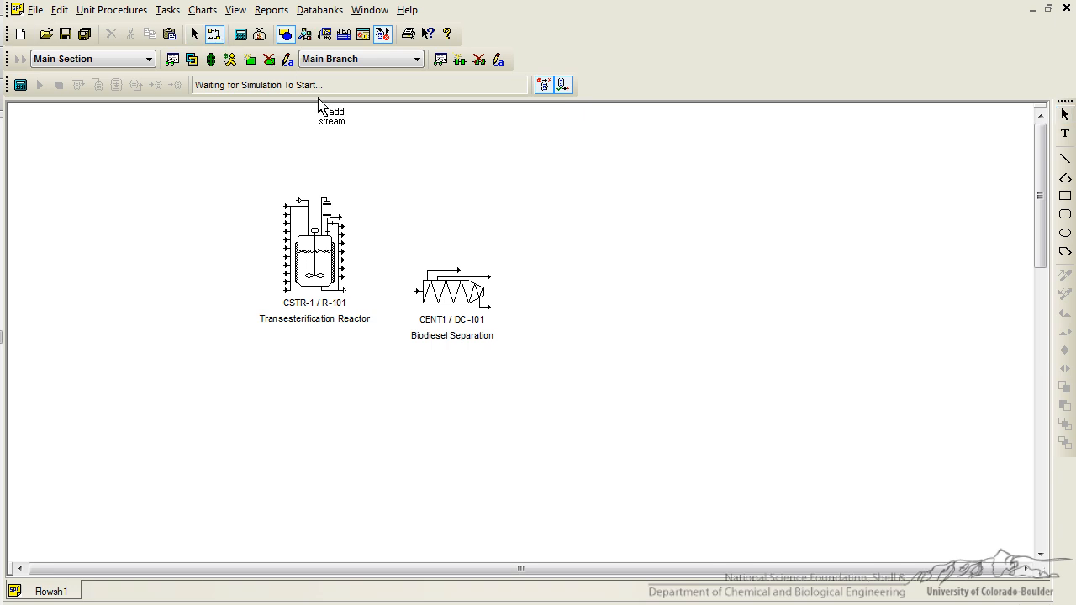
pyautogui.click(198, 249)
pyautogui.click(286, 249)
pyautogui.click(198, 201)
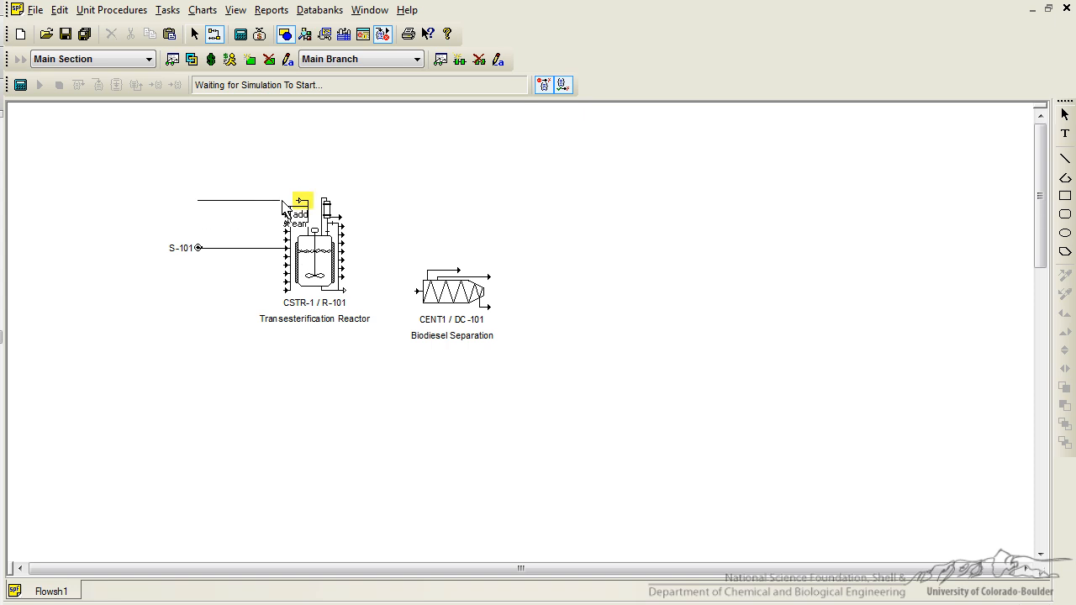
pyautogui.click(298, 202)
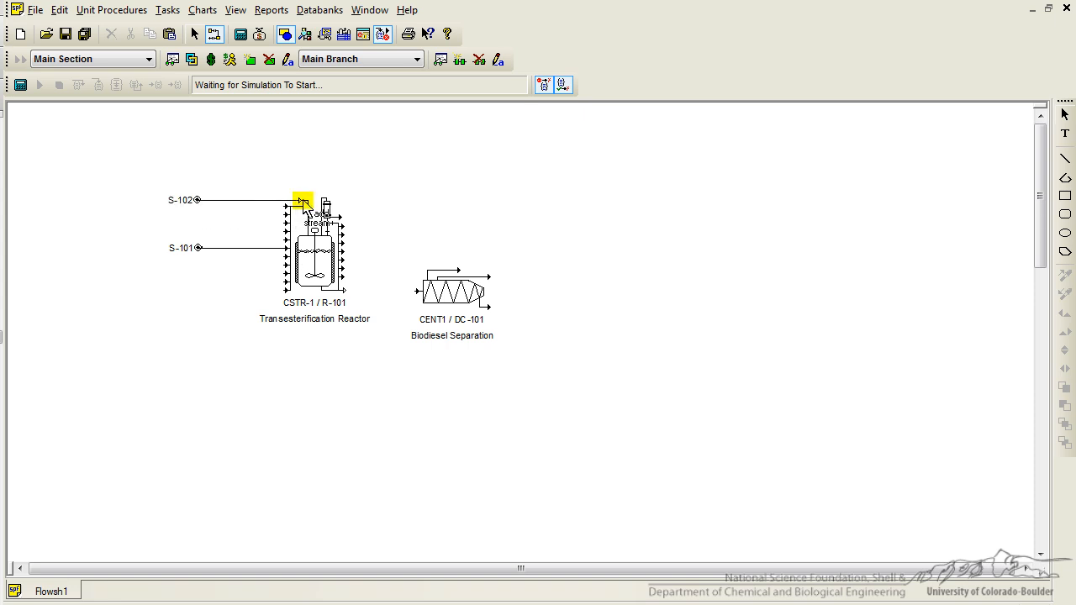
pyautogui.click(344, 290)
pyautogui.click(418, 291)
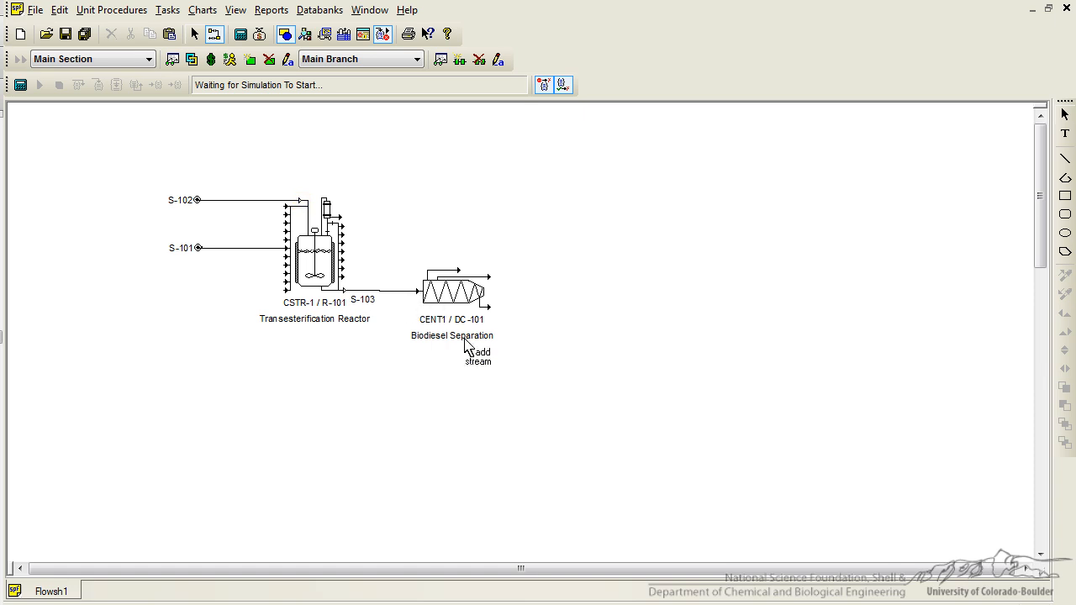
# - Draw centrifuge outlet streams S-104 and S-105, then reposition the centrifuge and a feed stream
pyautogui.click(460, 273)
pyautogui.doubleClick(531, 270)
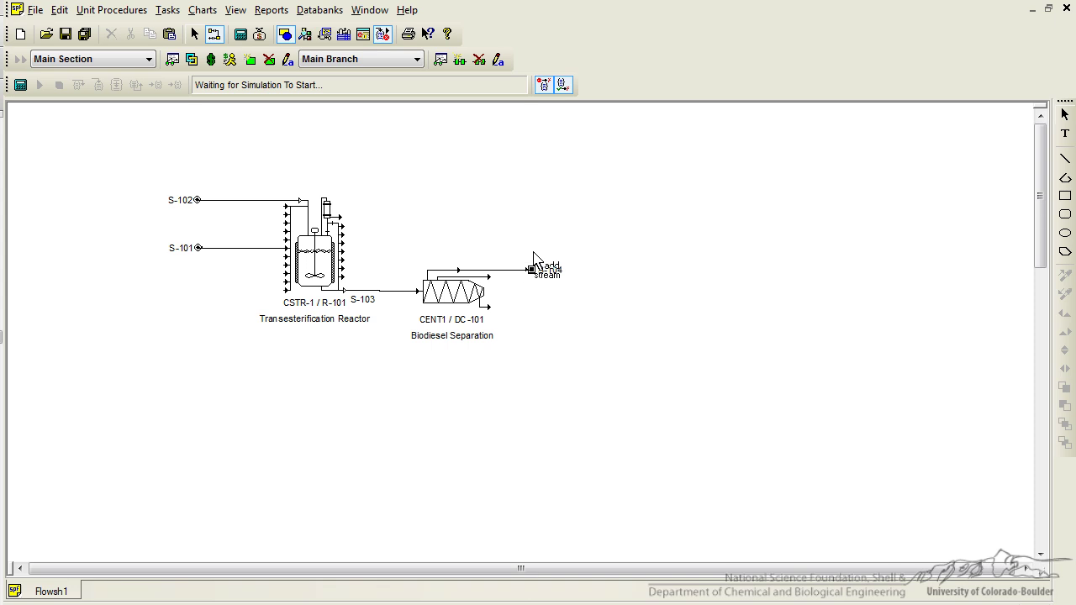
pyautogui.click(490, 277)
pyautogui.doubleClick(586, 277)
pyautogui.press('Escape')
pyautogui.moveTo(454, 291); pyautogui.dragTo(499, 292)
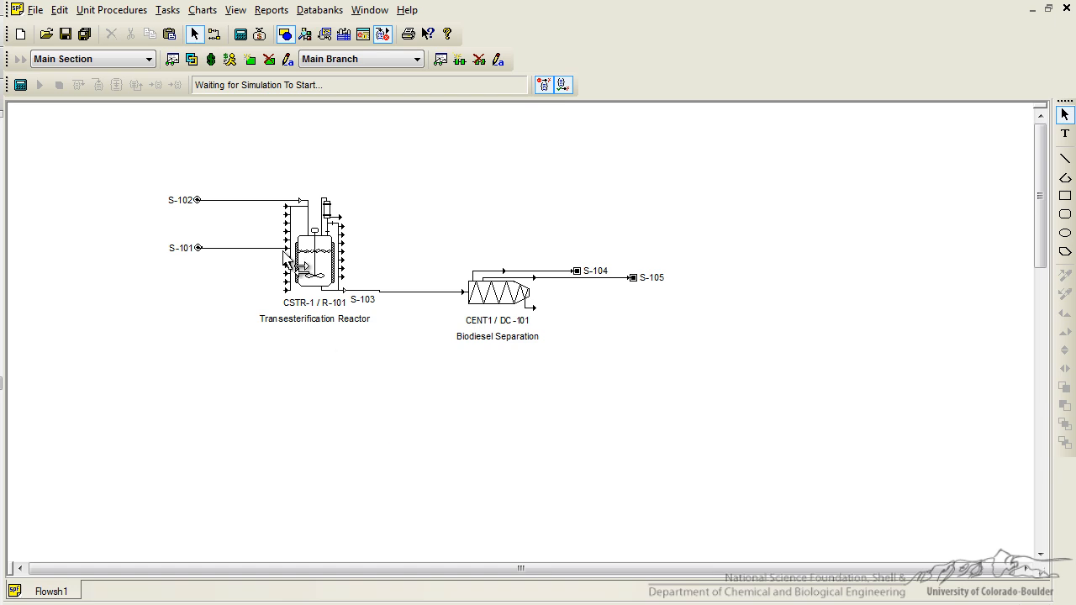
pyautogui.moveTo(283, 251); pyautogui.dragTo(237, 208)
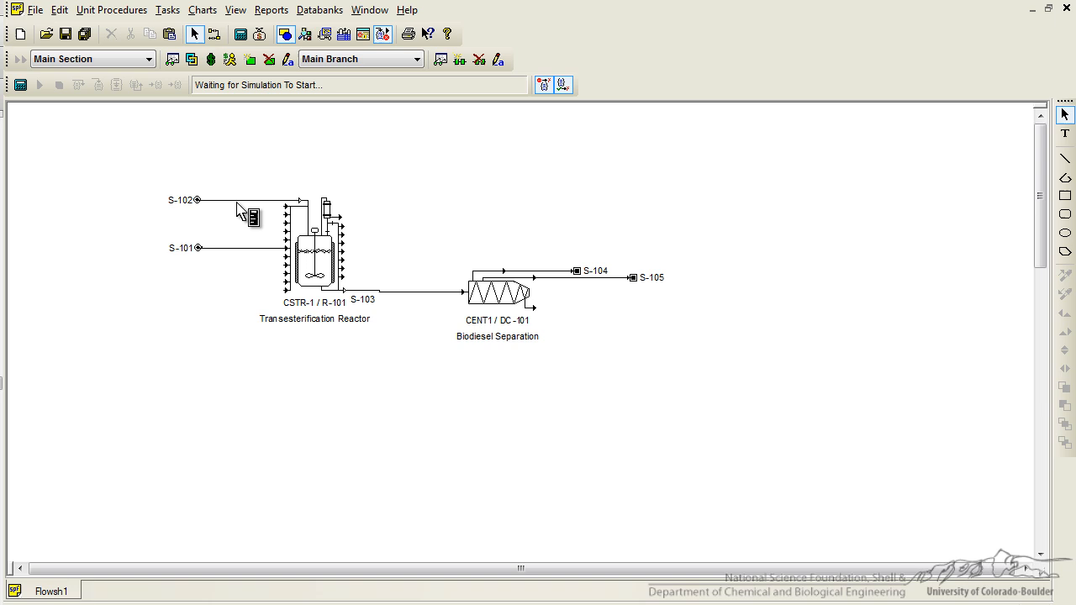
# - Add Methanol, Sodium Methoxide and Water as ingredients of stream S-102
pyautogui.doubleClick(235, 200)
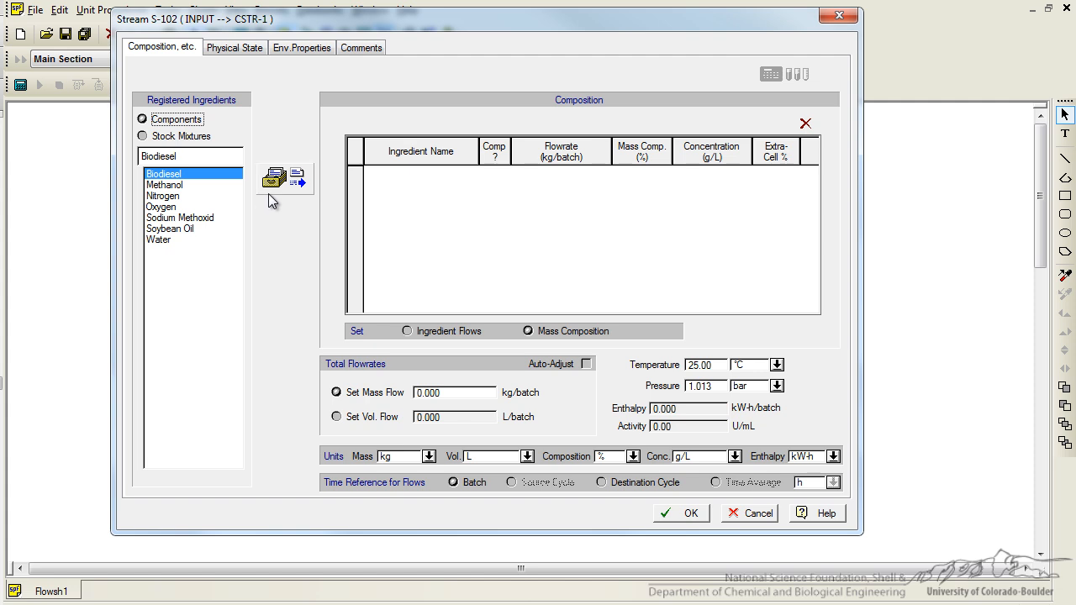
pyautogui.click(198, 186)
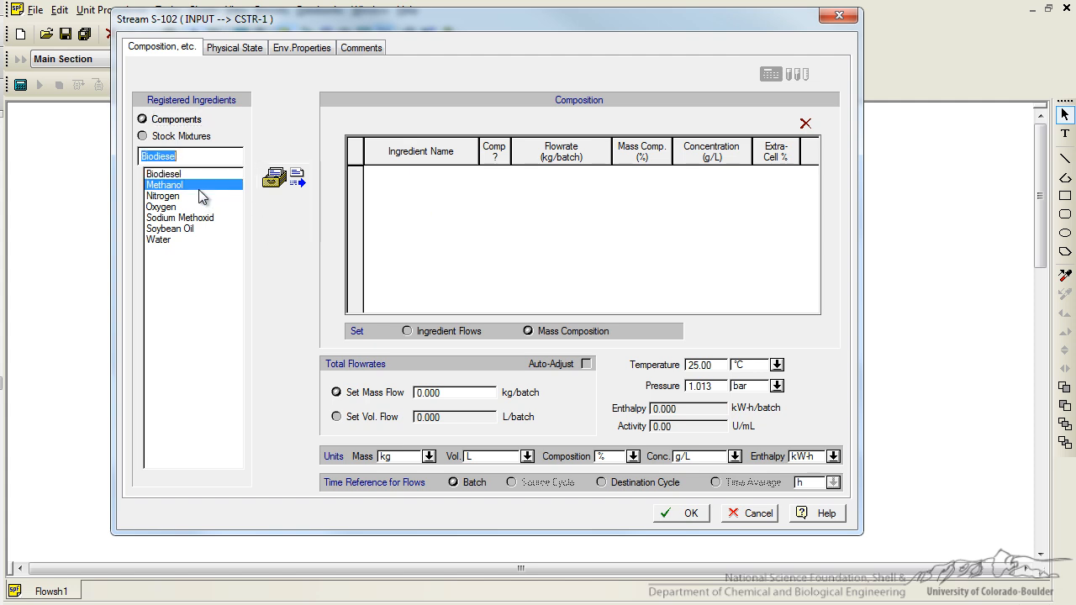
pyautogui.click(277, 185)
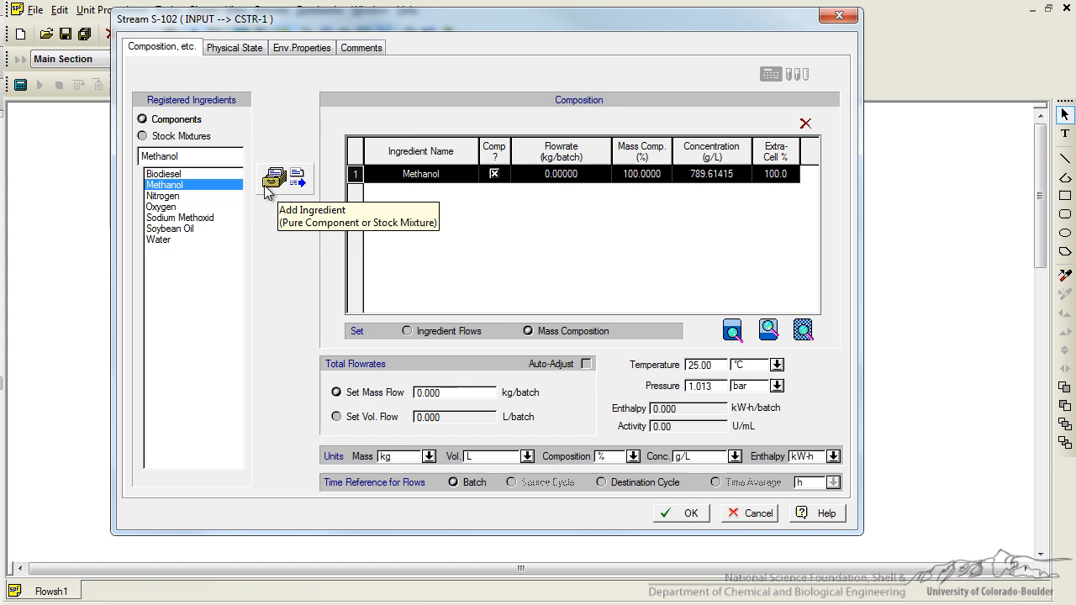
pyautogui.click(227, 218)
pyautogui.click(298, 181)
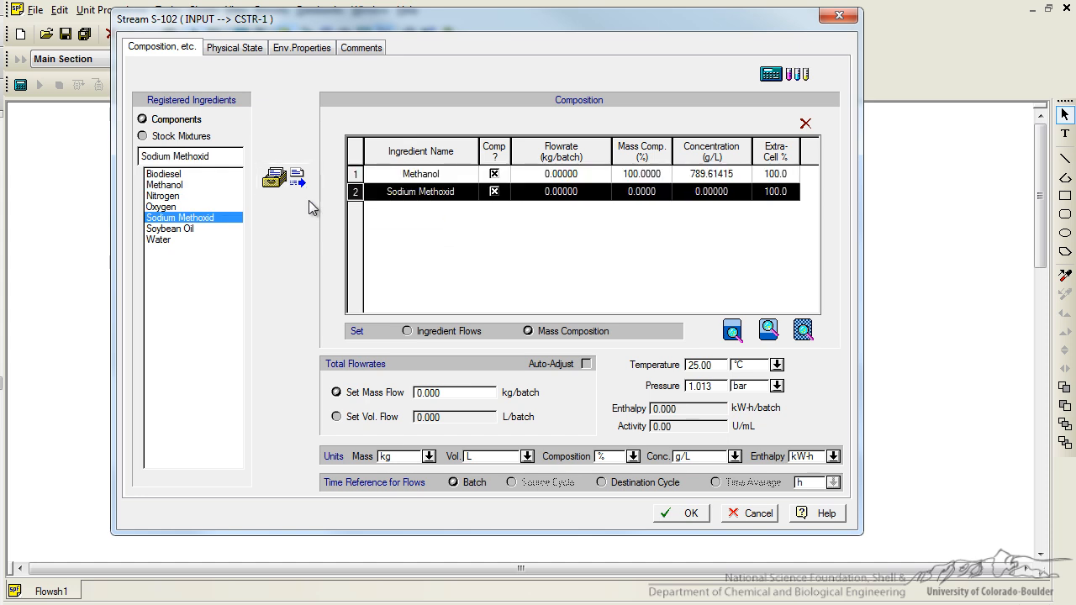
pyautogui.doubleClick(210, 239)
pyautogui.click(278, 178)
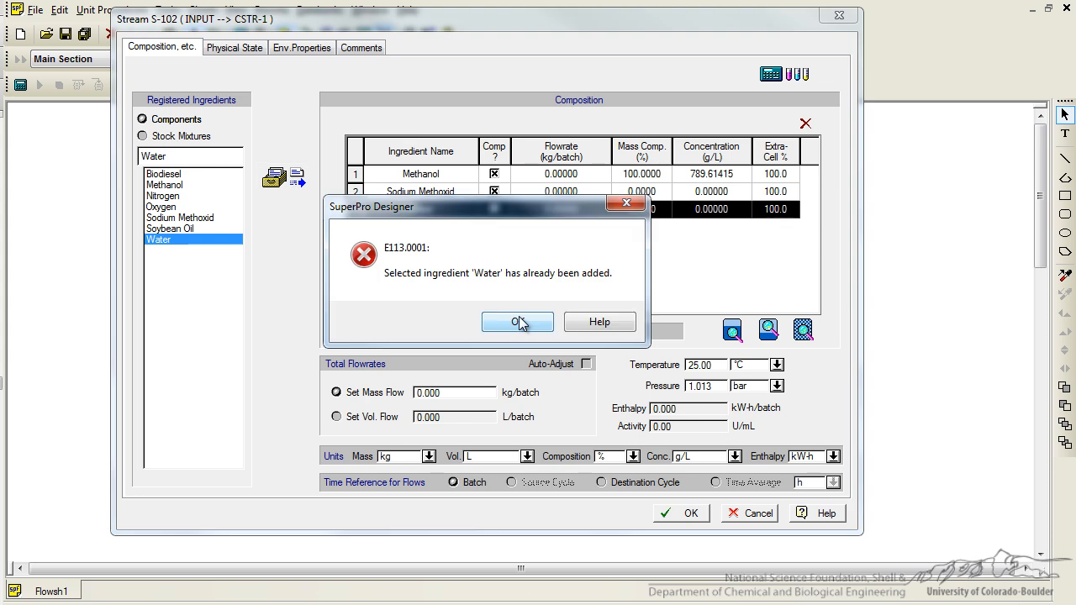
pyautogui.click(520, 323)
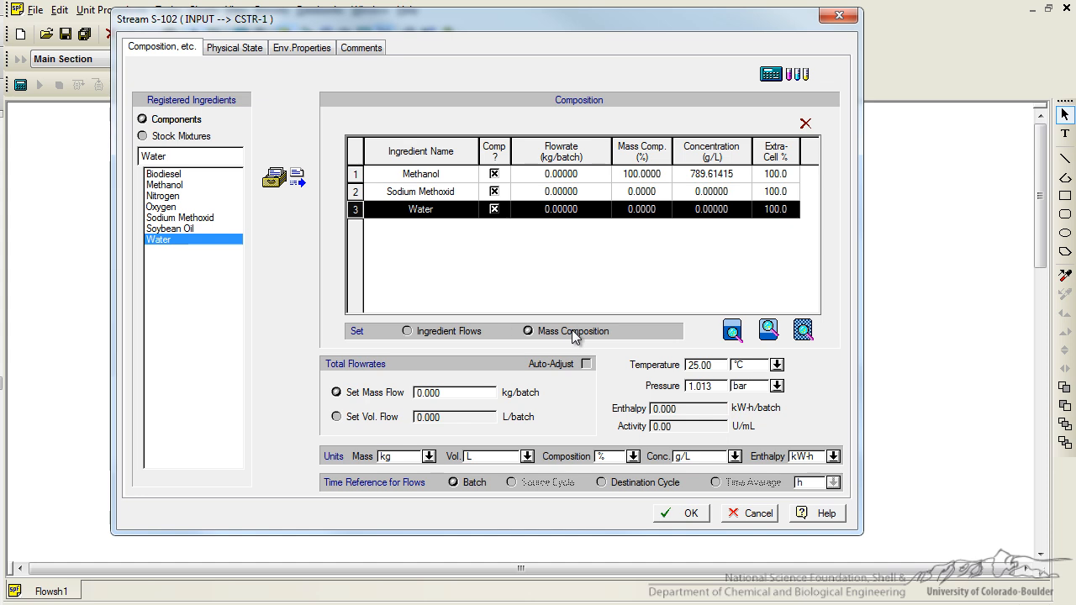
# - Specify ingredient flows of 736 kg methanol, 11.94 kg Sodium Methoxid and 0.08 kg water
pyautogui.click(449, 332)
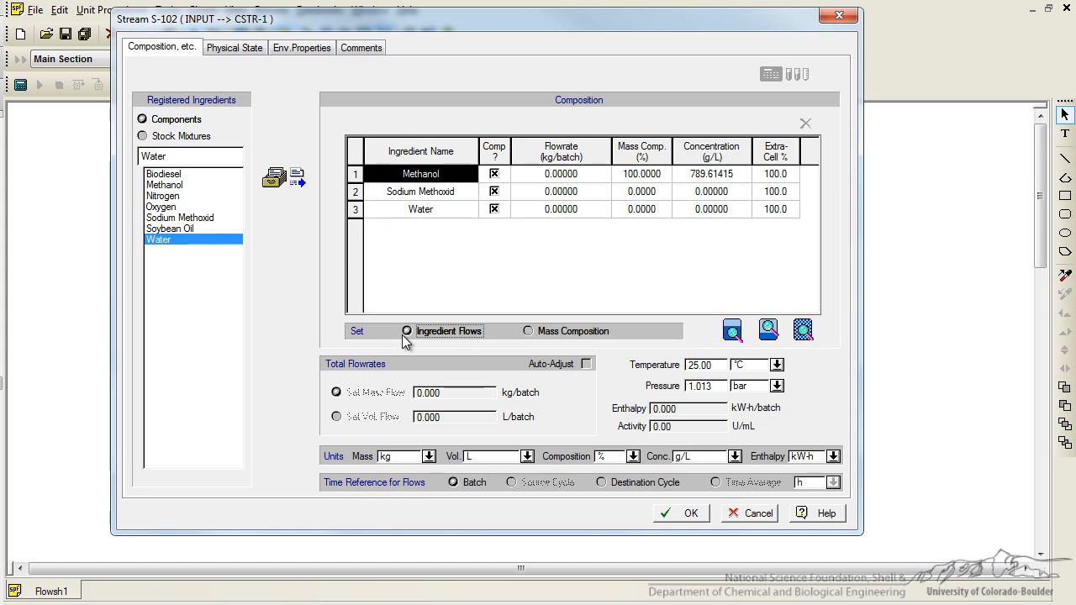
pyautogui.click(570, 176)
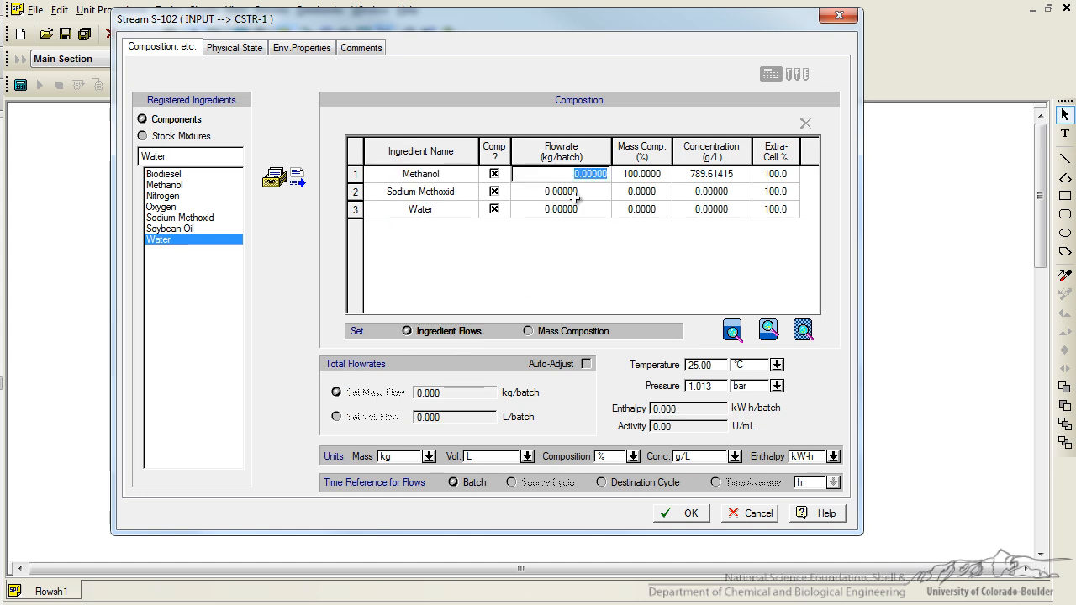
pyautogui.write('736')
pyautogui.press('Tab')
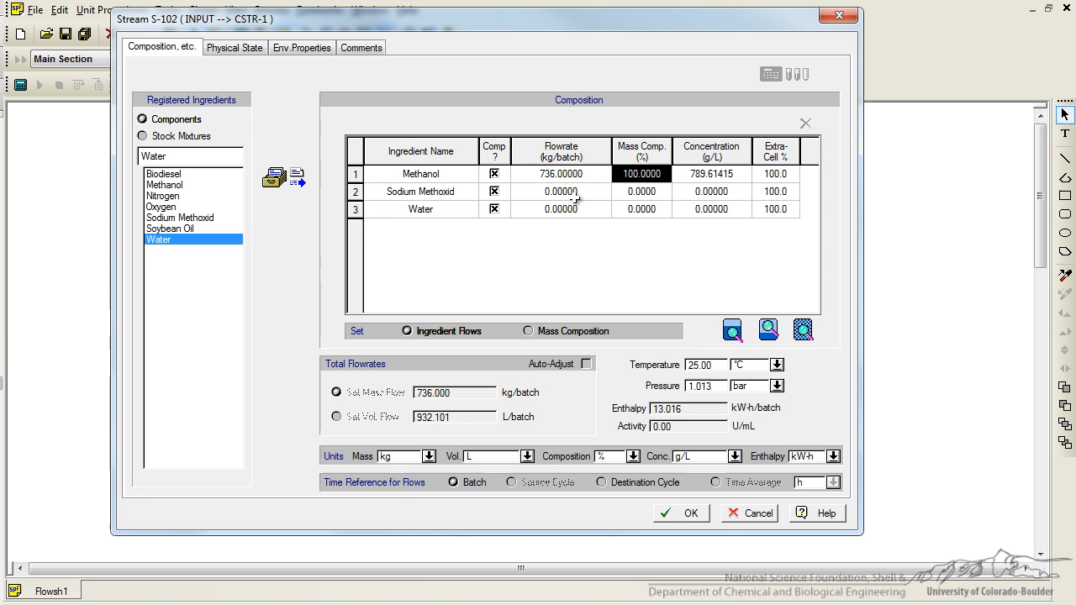
pyautogui.click(575, 196)
pyautogui.write('11.940.08')
pyautogui.press('Tab')
pyautogui.write('0.08000')
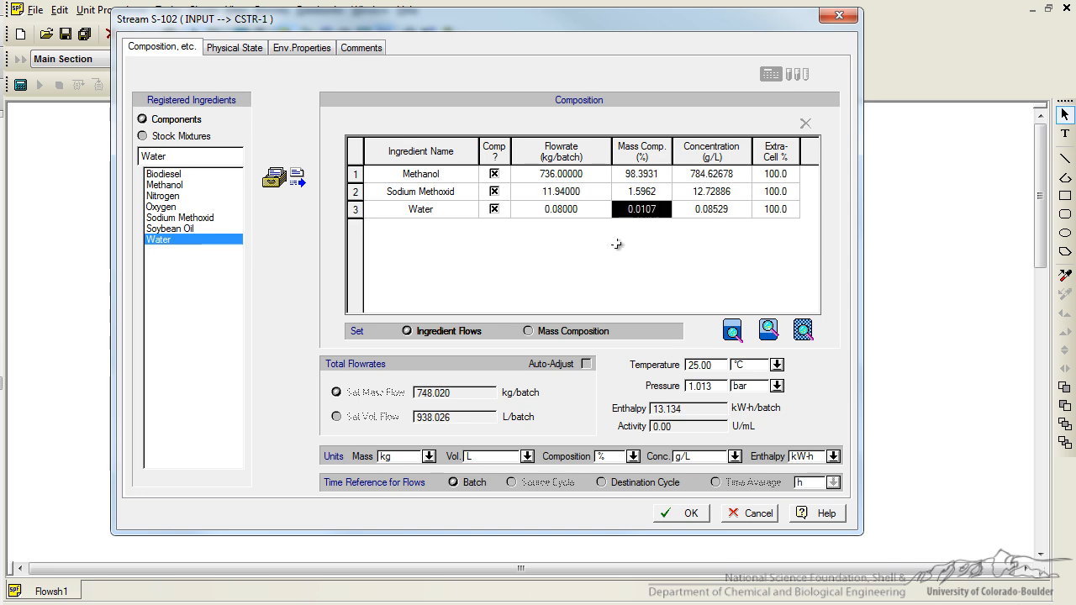
# - Set S-102 to 42.30 °C and 64.7 psi and confirm the stream
pyautogui.doubleClick(716, 364)
pyautogui.write('42.30')
pyautogui.press('Tab')
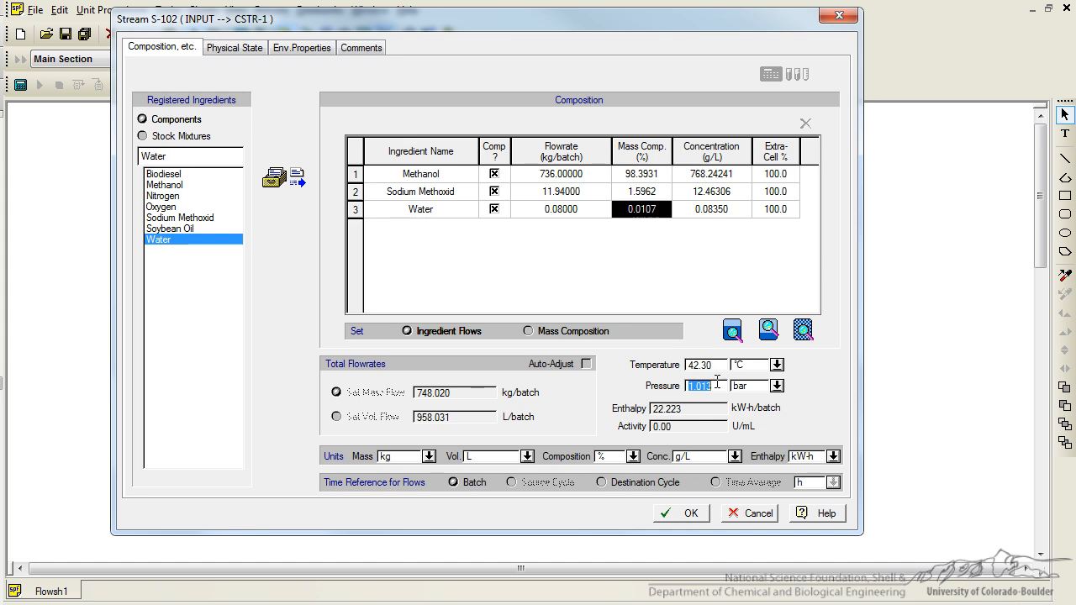
pyautogui.click(777, 386)
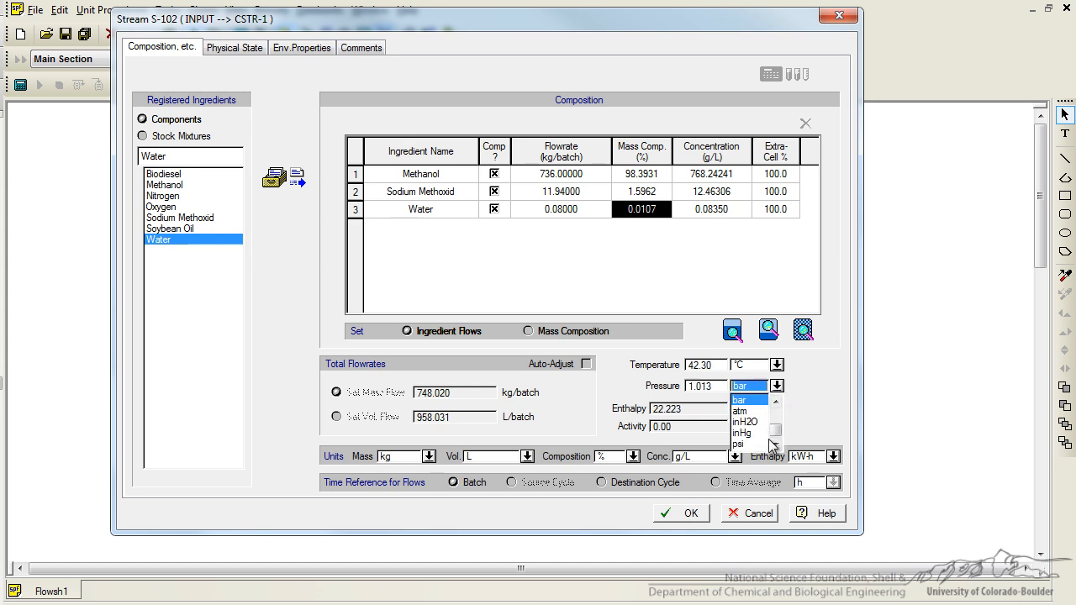
pyautogui.click(739, 444)
pyautogui.write('64.700')
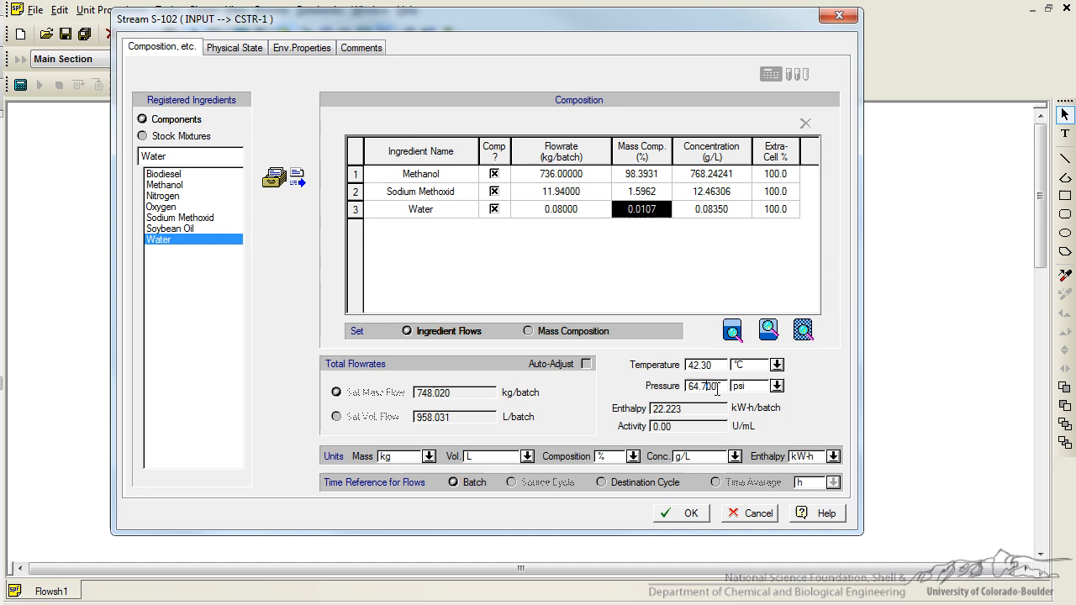
pyautogui.press('Tab')
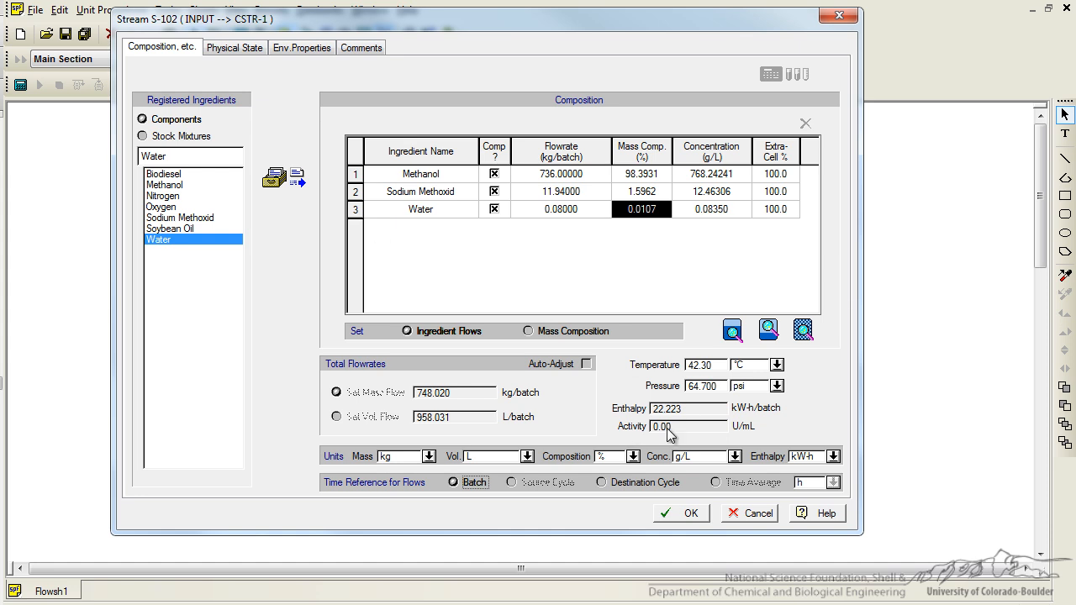
pyautogui.click(687, 514)
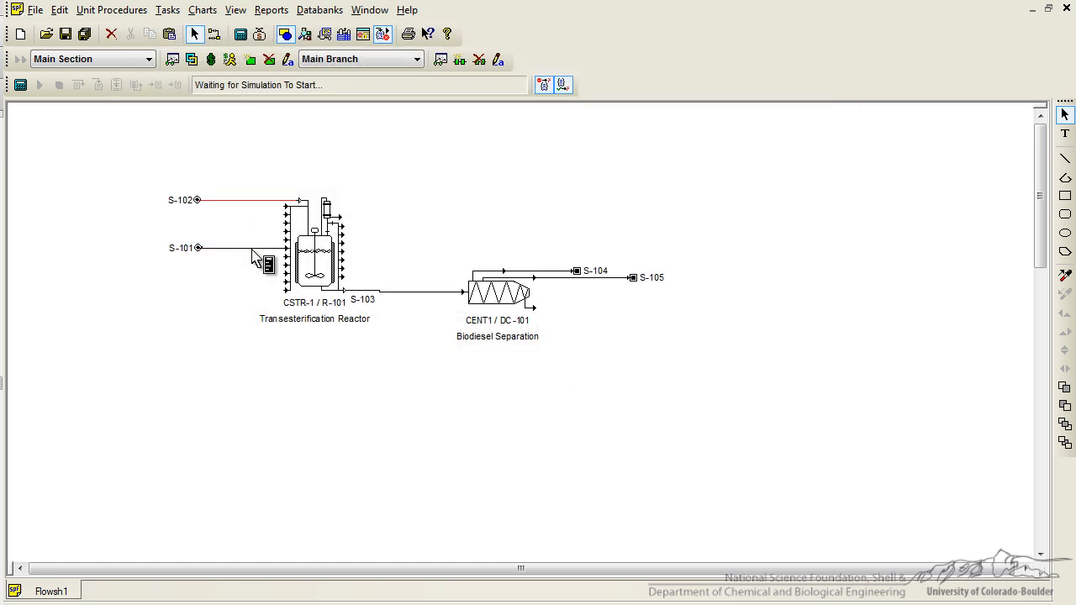
# - Confirm S-101 as 4247 kg/batch soybean oil at 60 °C and 64.7 psi
pyautogui.doubleClick(252, 248)
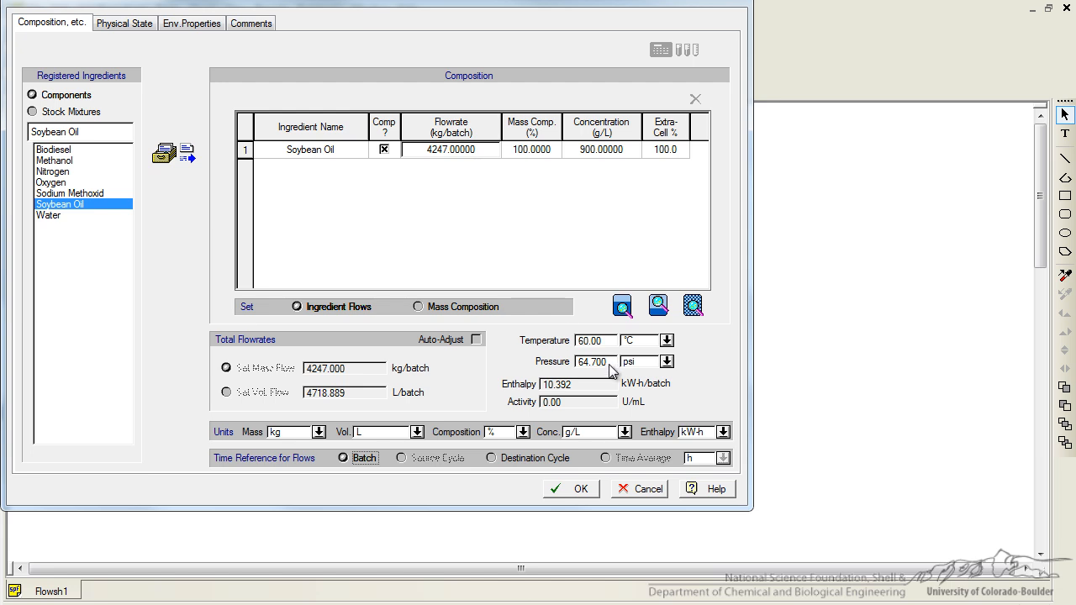
pyautogui.click(575, 489)
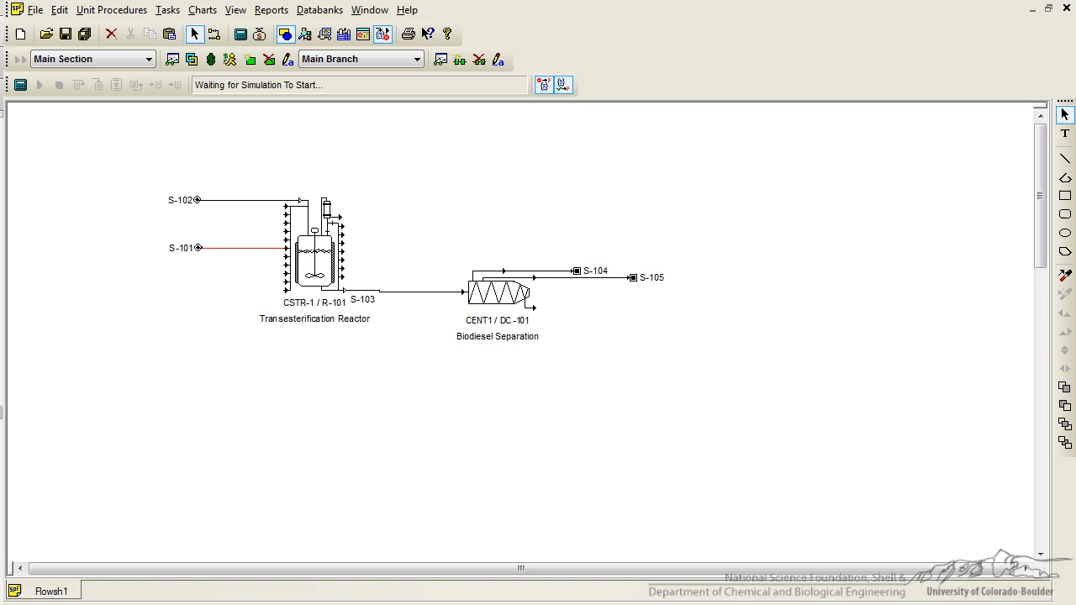
# - In the reactor's Operation Data, set agitation specific power to 1.4 kW/m3
pyautogui.rightClick(309, 258)
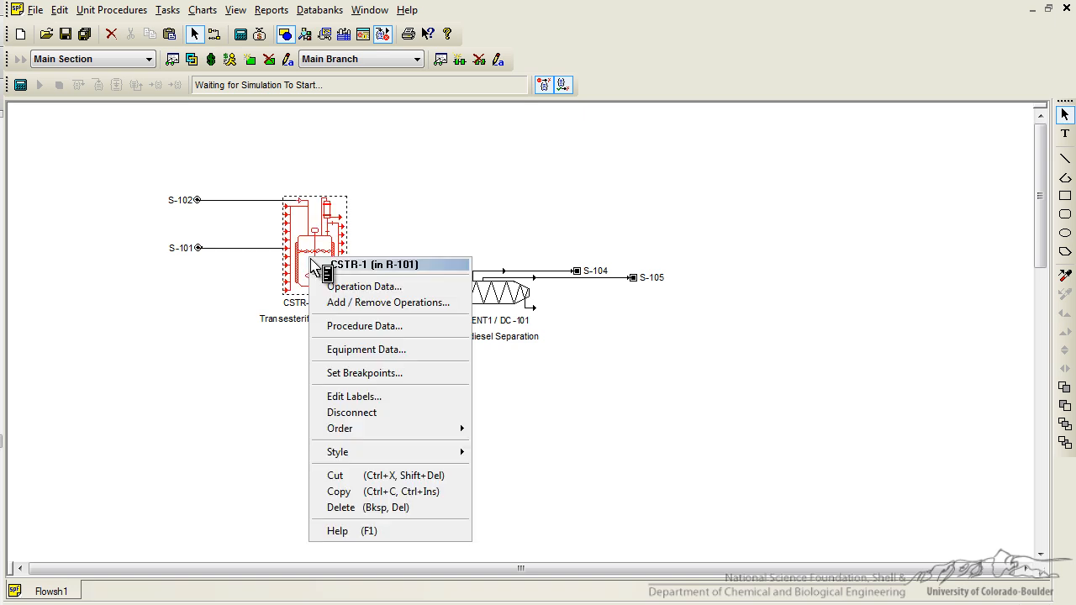
pyautogui.click(380, 290)
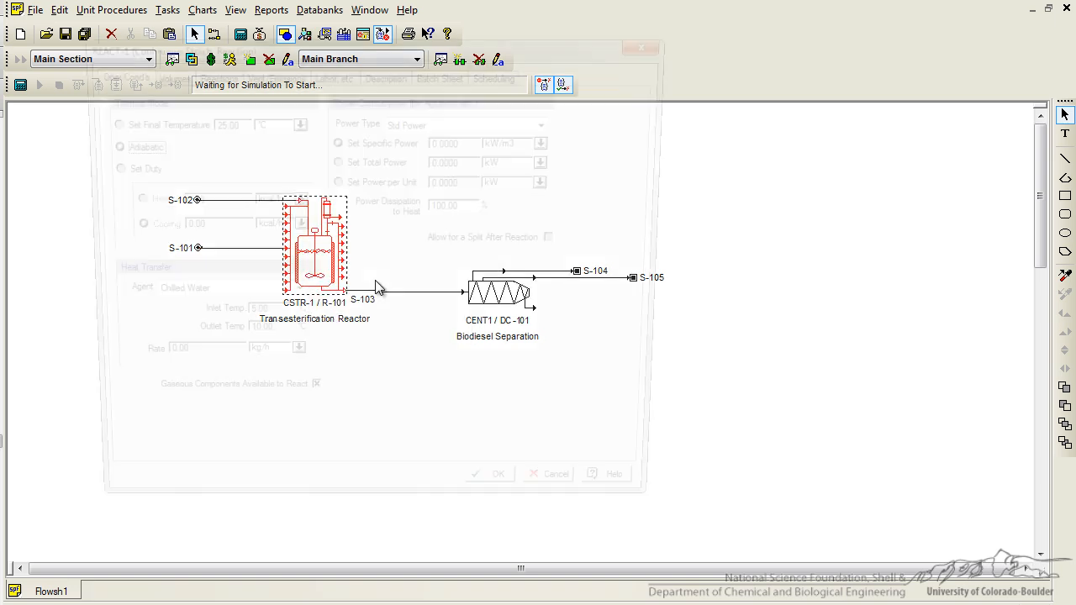
pyautogui.moveTo(248, 48); pyautogui.dragTo(405, 117)
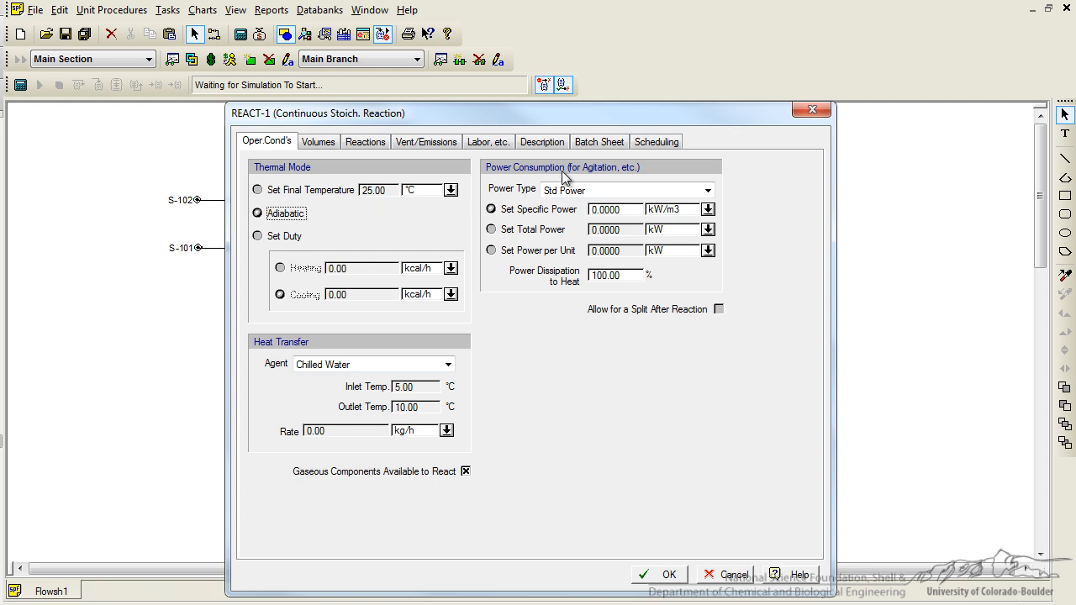
pyautogui.click(618, 209)
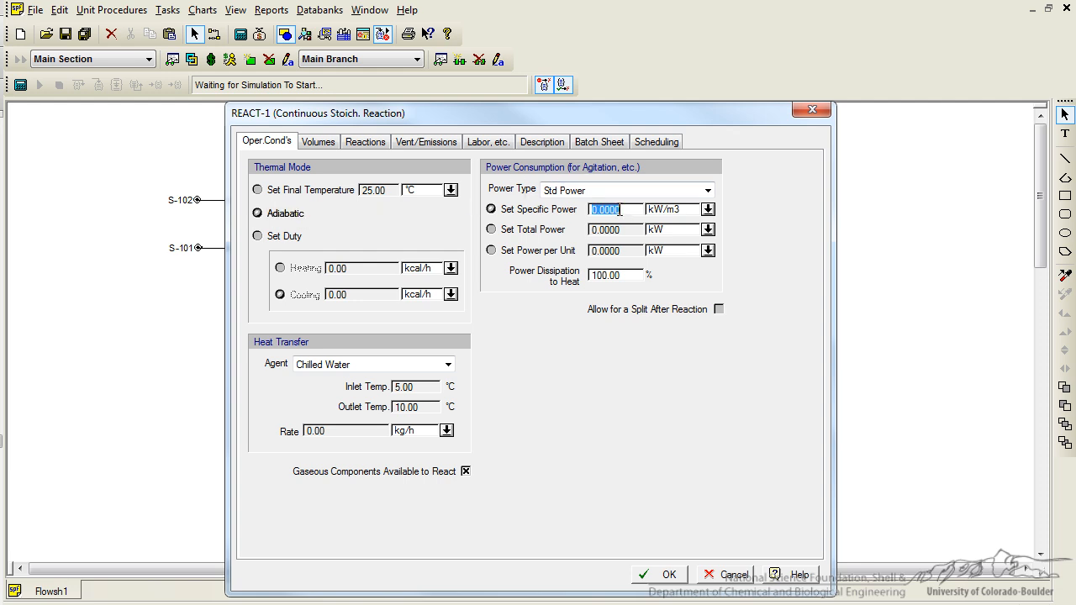
pyautogui.write('1.4')
pyautogui.press('Tab')
# - Set Reaction #1 extent to 83.3 % with Soybean Oil as reference component
pyautogui.click(385, 144)
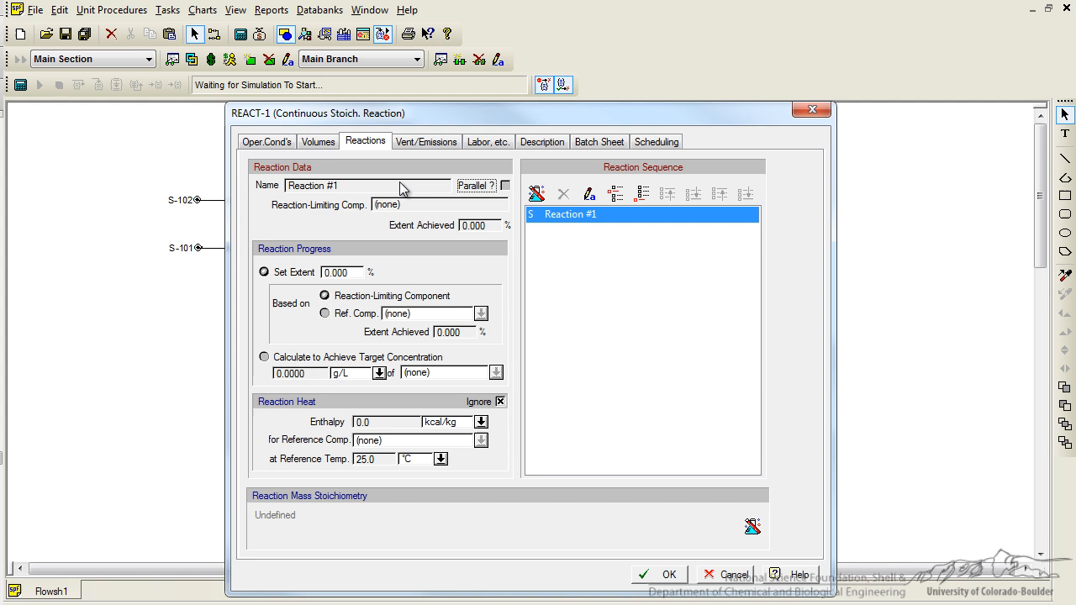
pyautogui.doubleClick(351, 273)
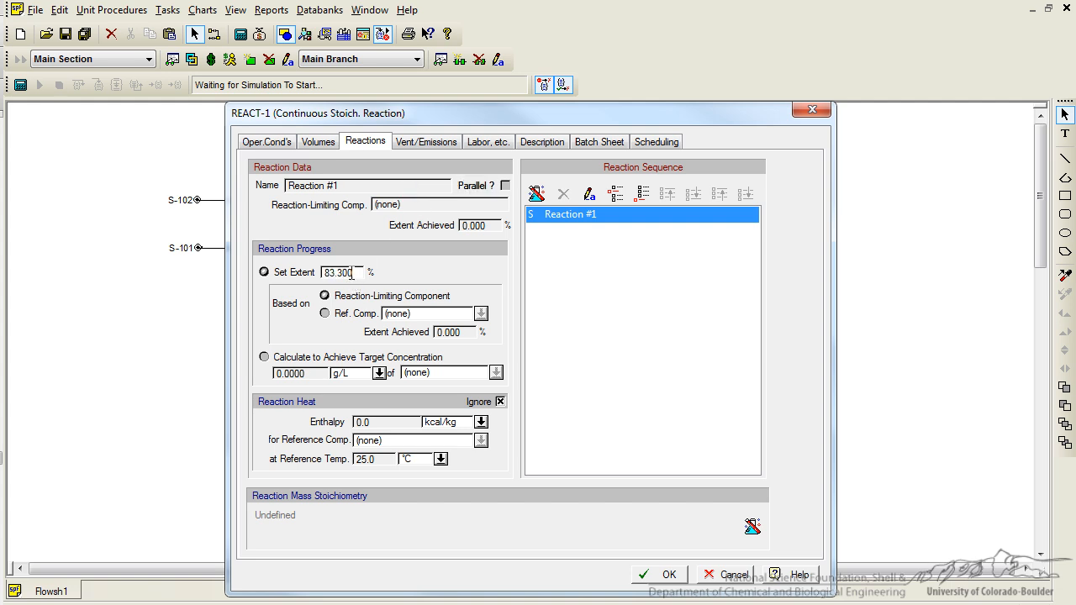
pyautogui.write('83.300')
pyautogui.click(329, 316)
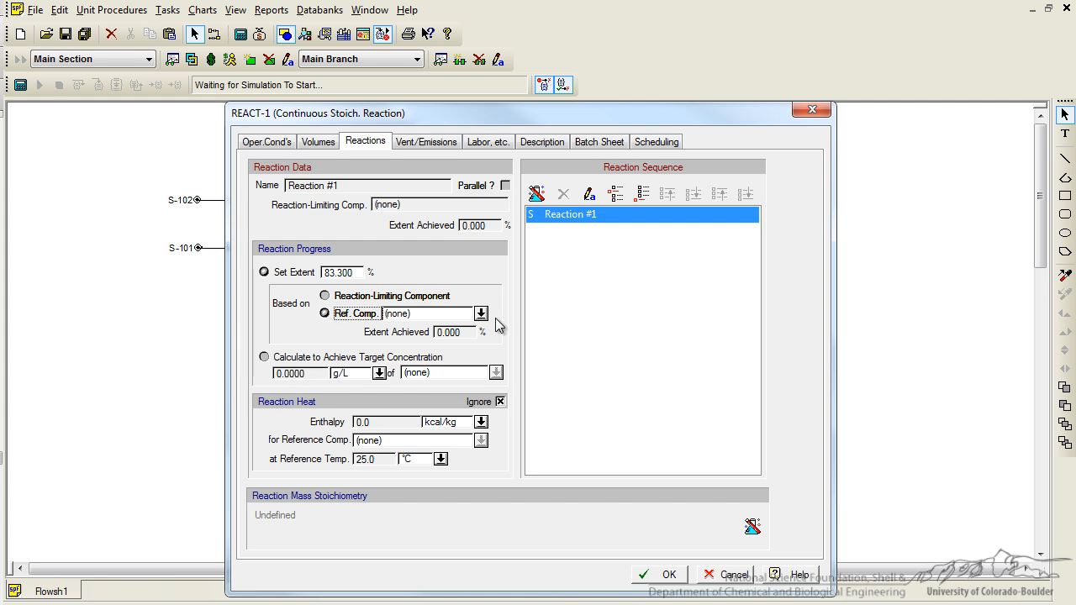
pyautogui.click(480, 313)
pyautogui.scroll(-1, 481, 353)
pyautogui.click(403, 360)
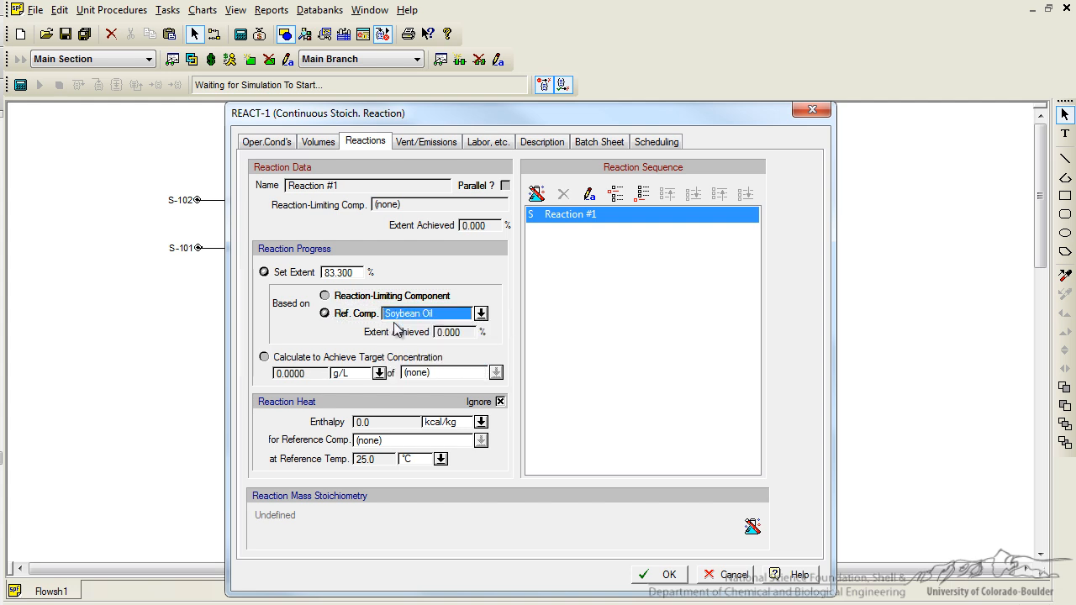
# - Add Methanol and Soybean Oil as reactants of Reaction #1 in the stoichiometry editor
pyautogui.click(539, 195)
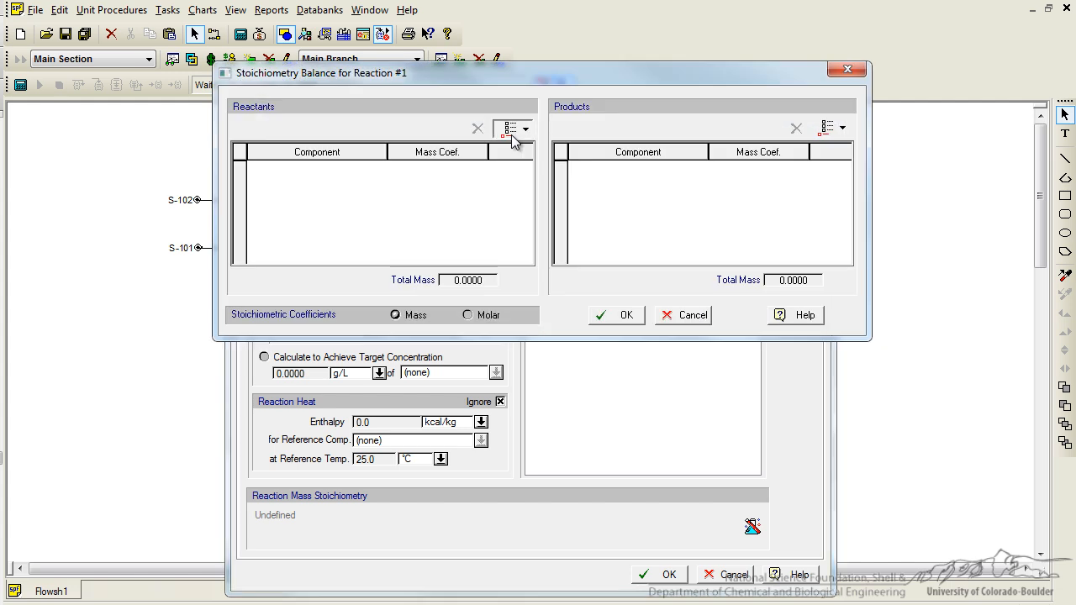
pyautogui.click(514, 131)
pyautogui.click(524, 169)
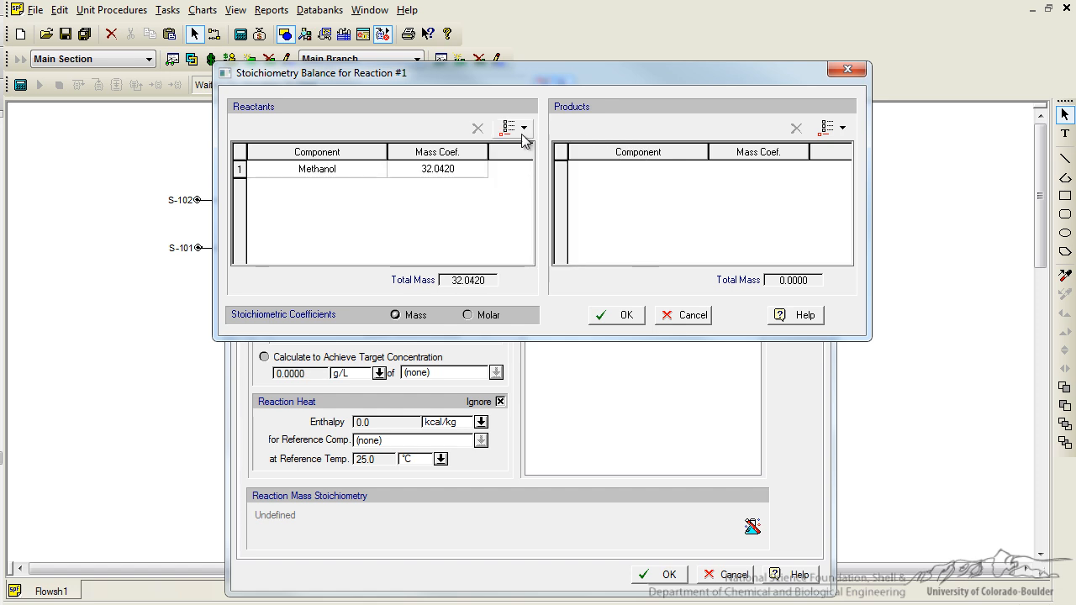
pyautogui.click(514, 129)
pyautogui.click(533, 222)
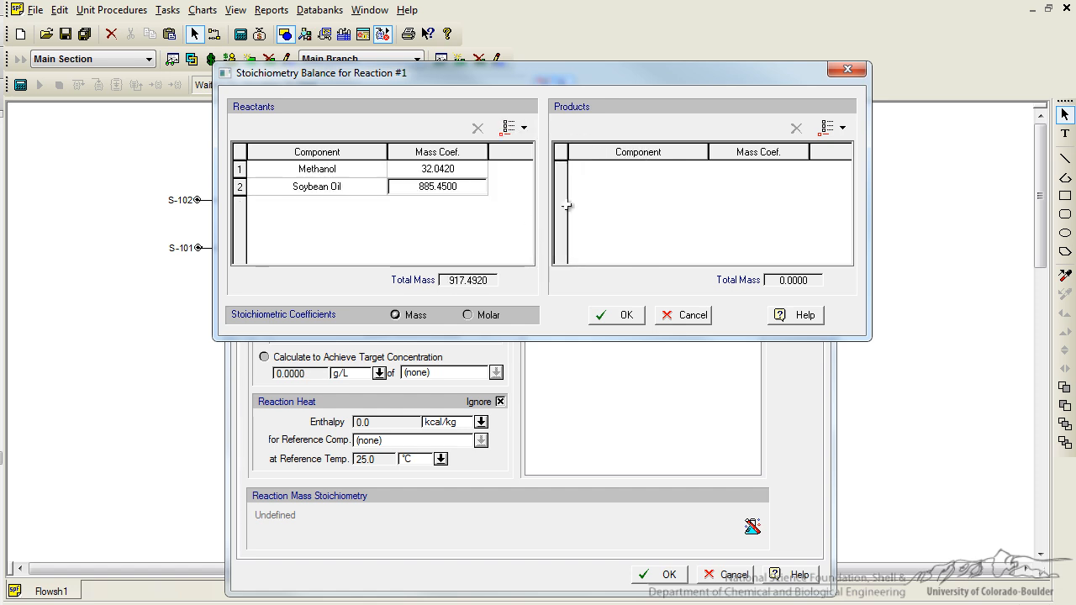
# - Add Biodiesel as the product, accept the imbalanced stoichiometry and return to the flowsheet
pyautogui.click(830, 129)
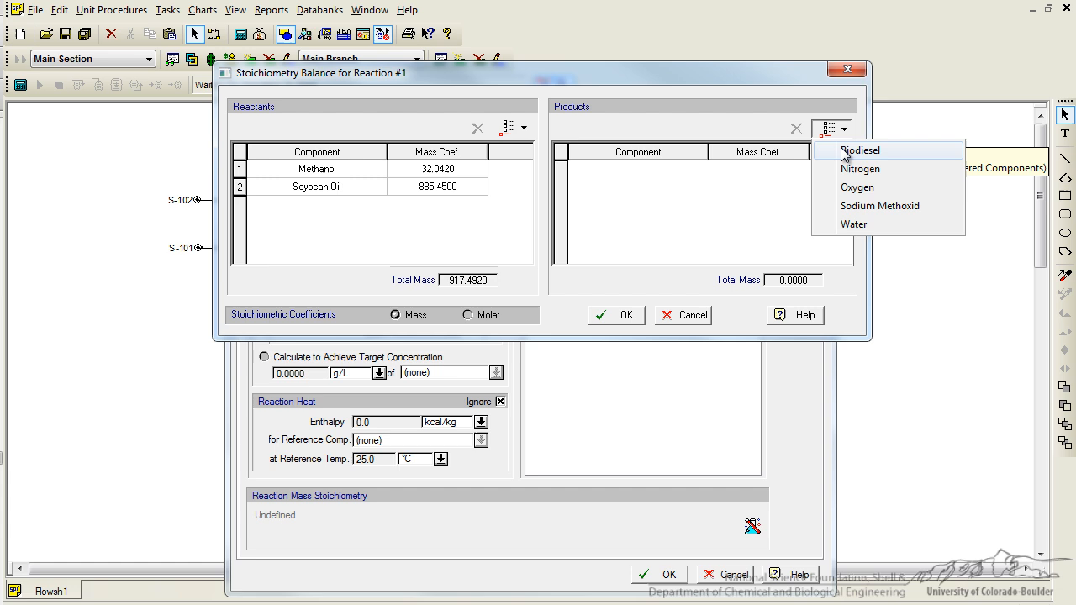
pyautogui.click(844, 153)
pyautogui.click(835, 131)
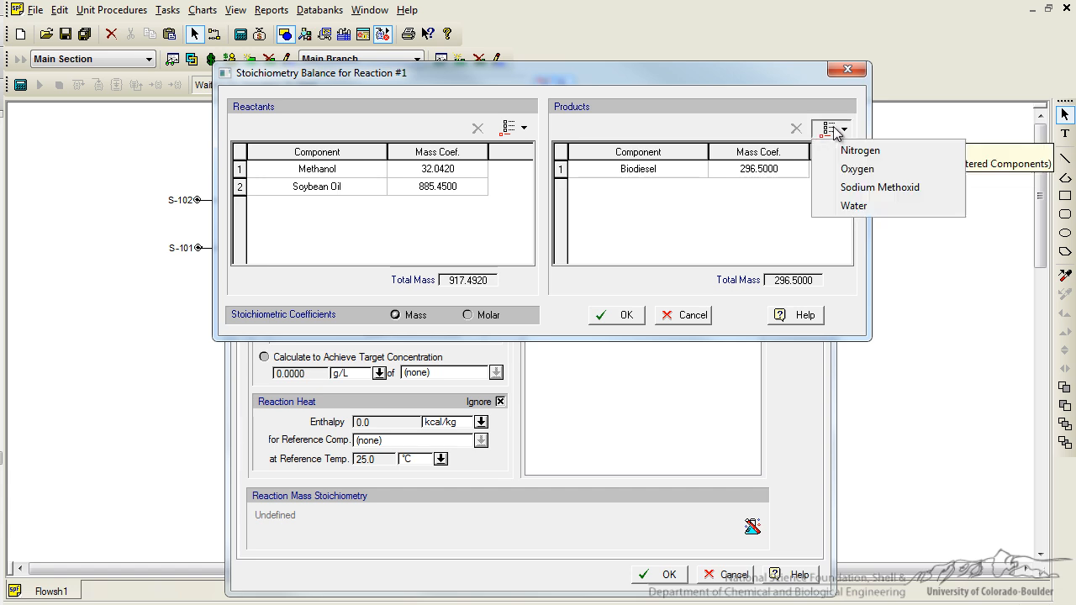
pyautogui.click(777, 130)
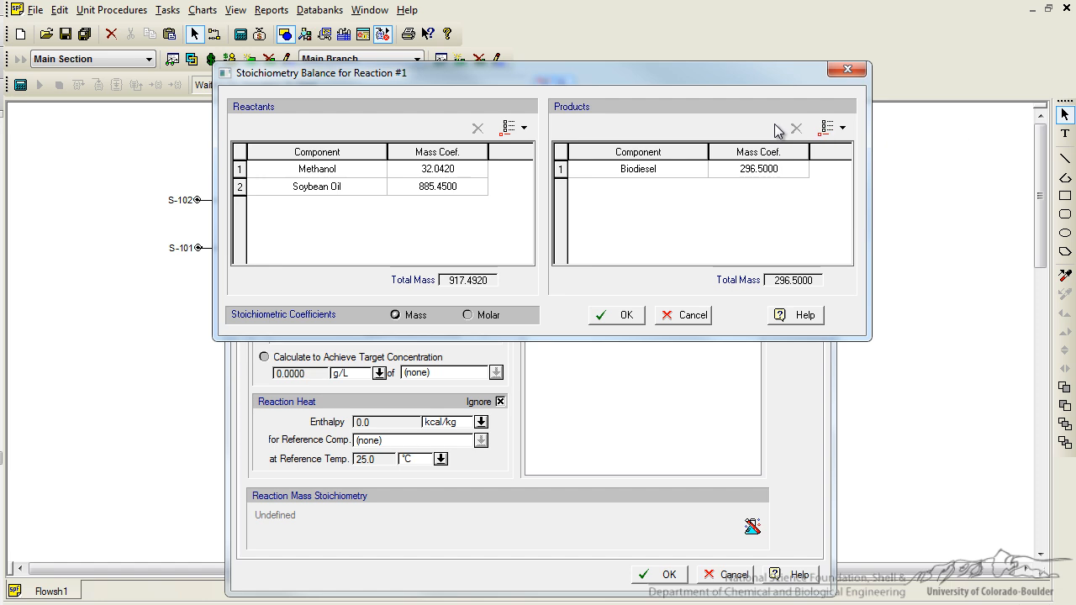
pyautogui.click(629, 315)
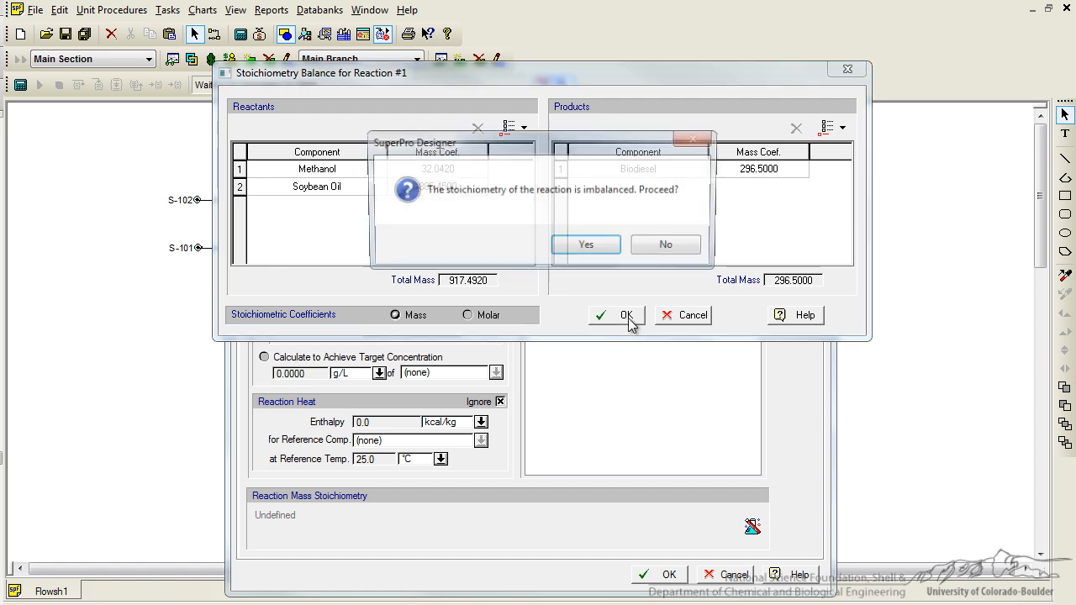
pyautogui.click(586, 311)
pyautogui.click(200, 10)
# - Register Glycerol from the databank as an additional pure component via Tasks > Pure Components
pyautogui.click(168, 10)
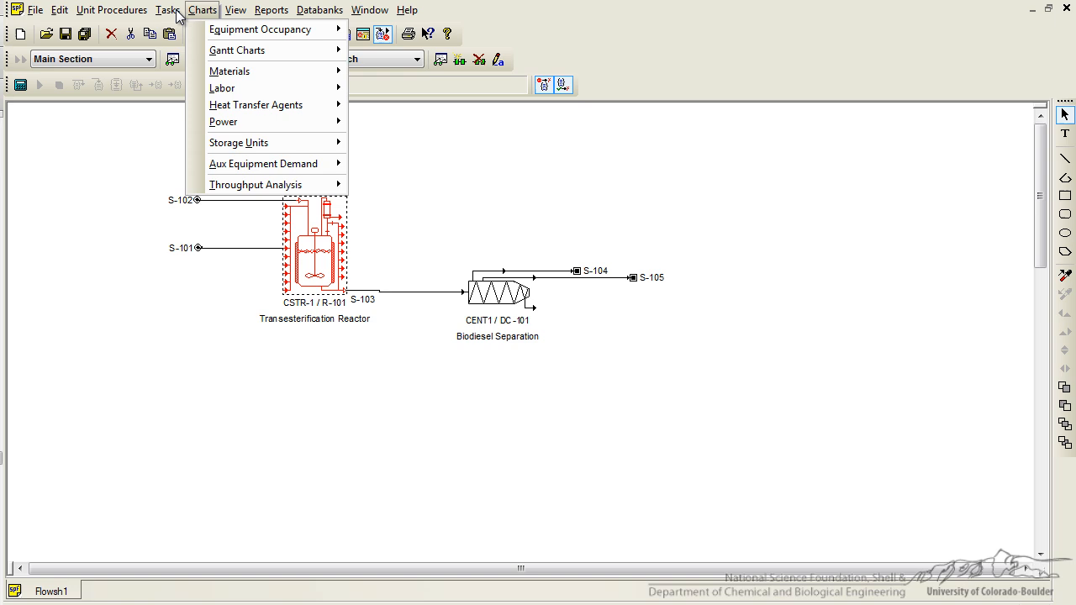
pyautogui.click(477, 51)
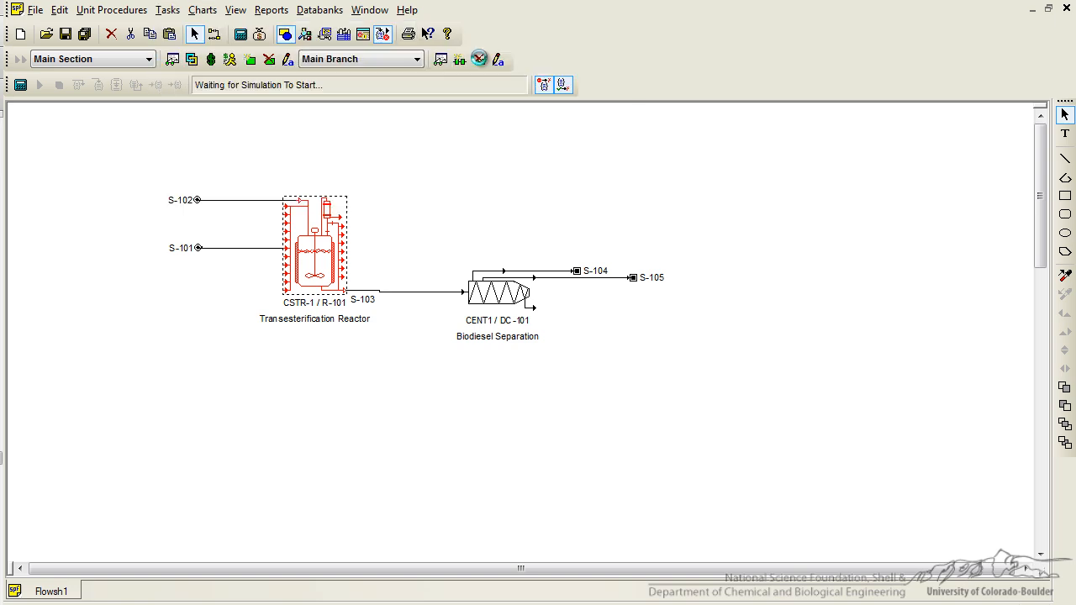
pyautogui.write('Gl')
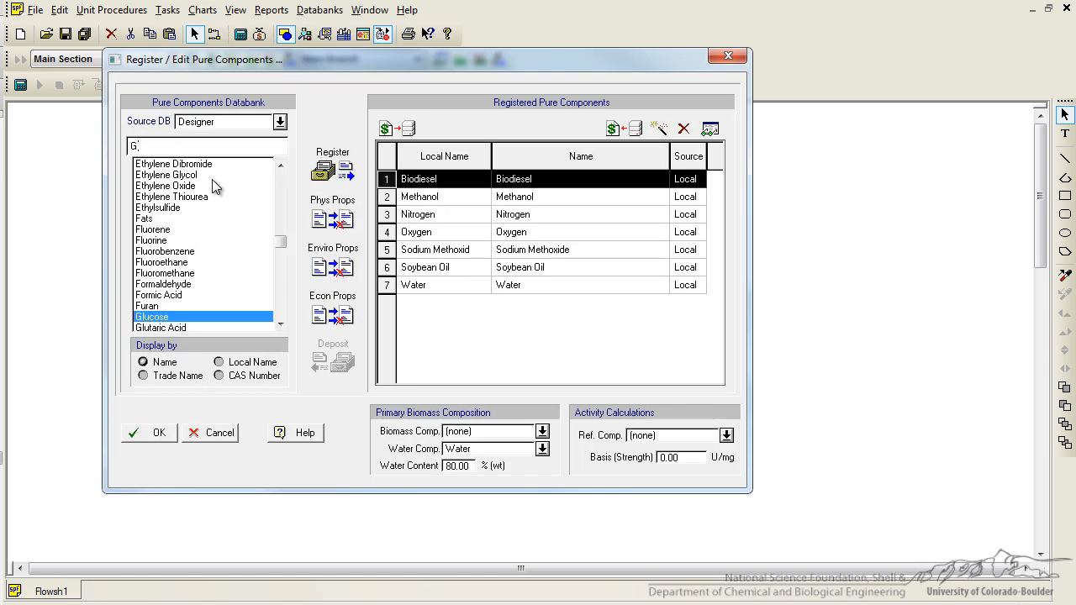
pyautogui.write('y')
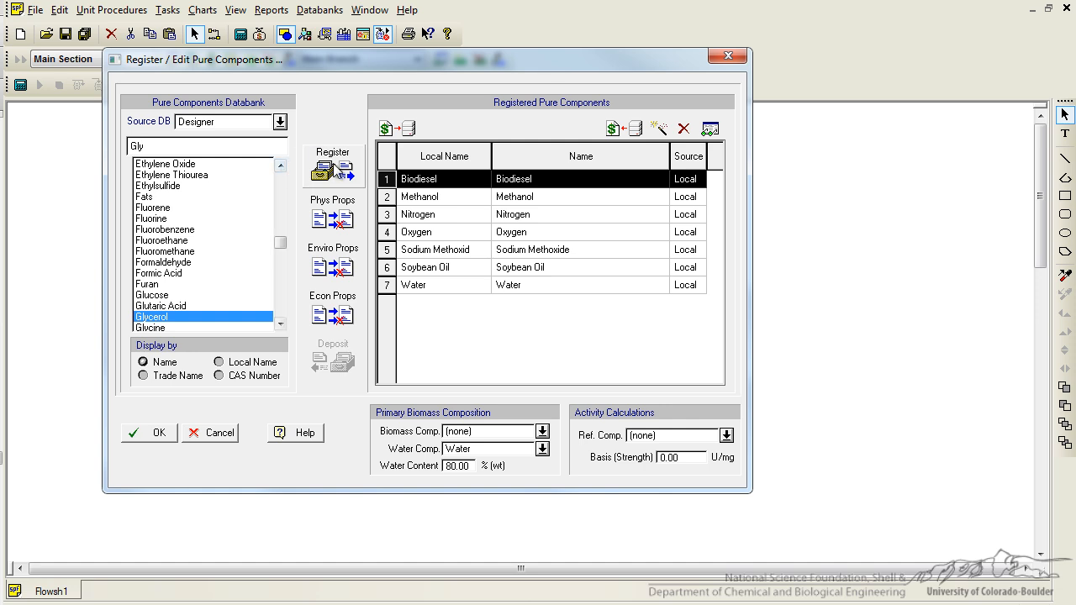
pyautogui.click(333, 169)
pyautogui.click(156, 432)
# - Reach the Reaction #1 stoichiometry editor from the CSTR's operation data
pyautogui.rightClick(322, 262)
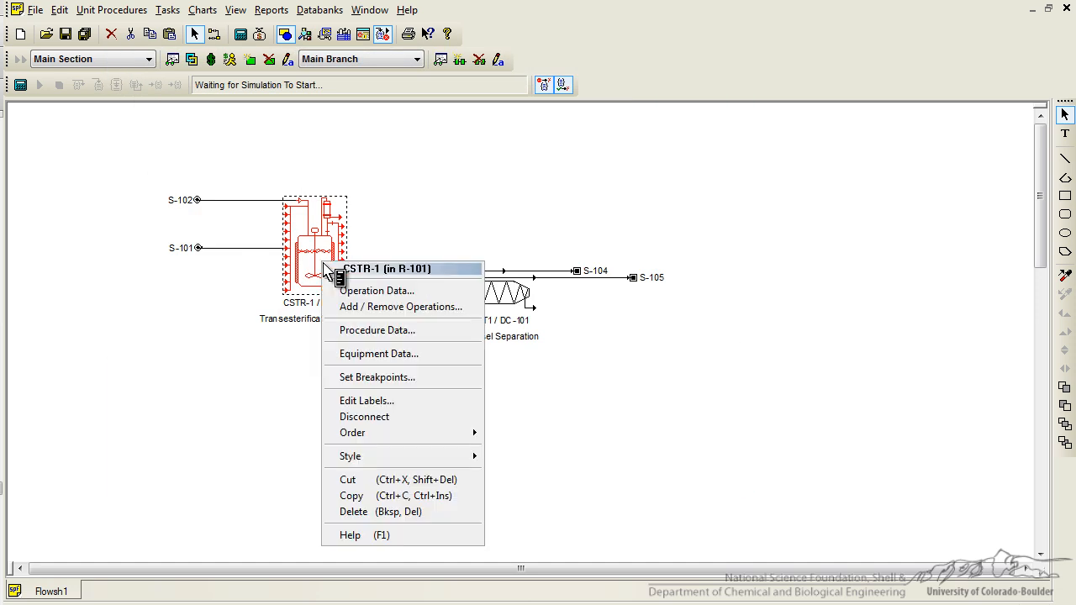
pyautogui.click(355, 292)
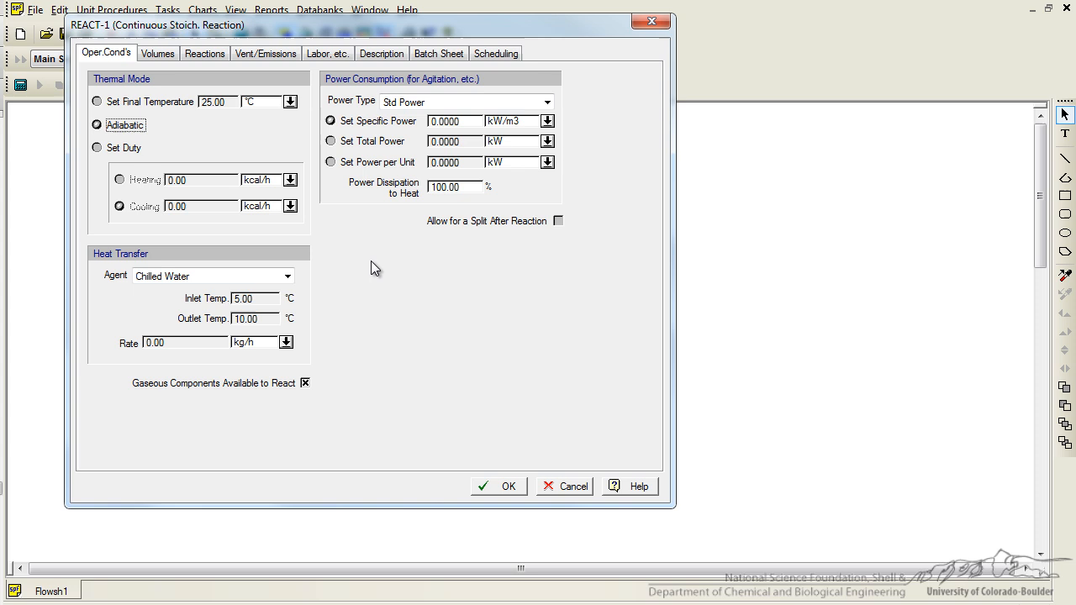
pyautogui.click(206, 52)
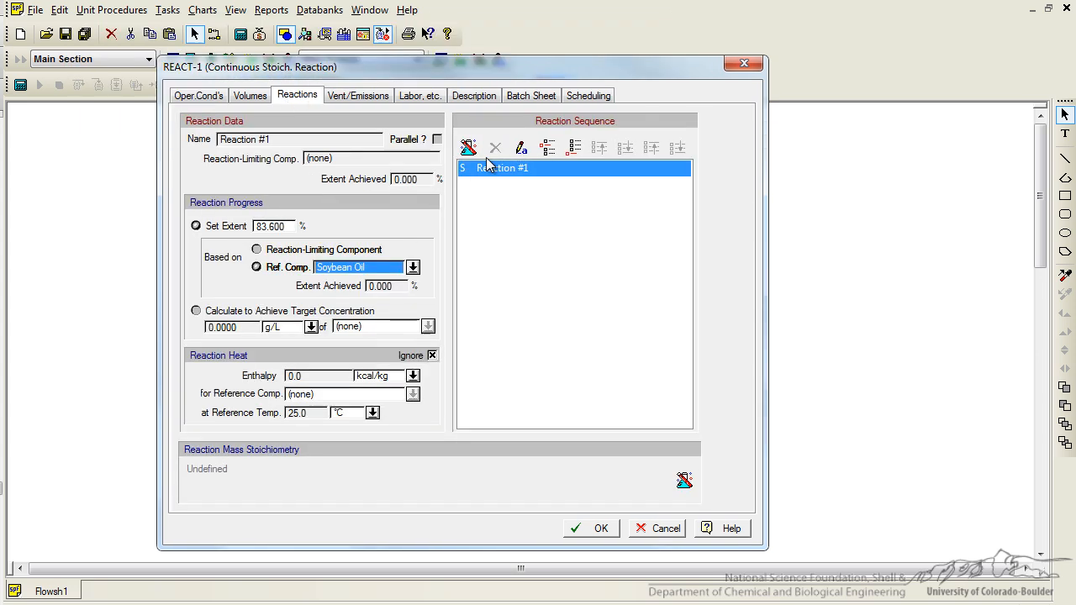
pyautogui.click(468, 147)
# - Add Methanol and Soybean Oil as reactants, Biodiesel and Glycerol as products
pyautogui.click(443, 70)
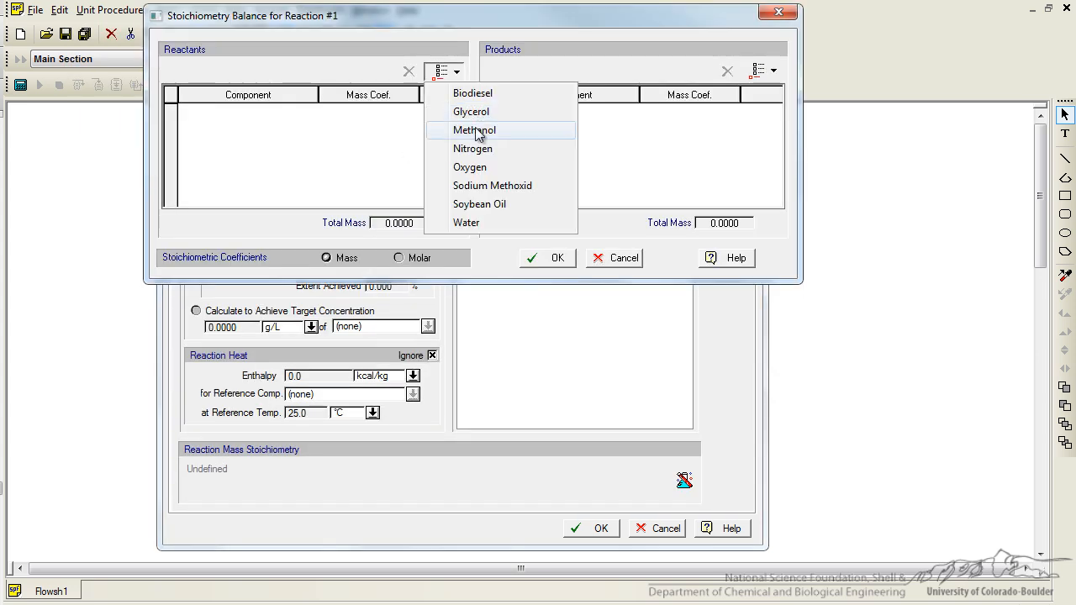
pyautogui.click(470, 130)
pyautogui.click(443, 71)
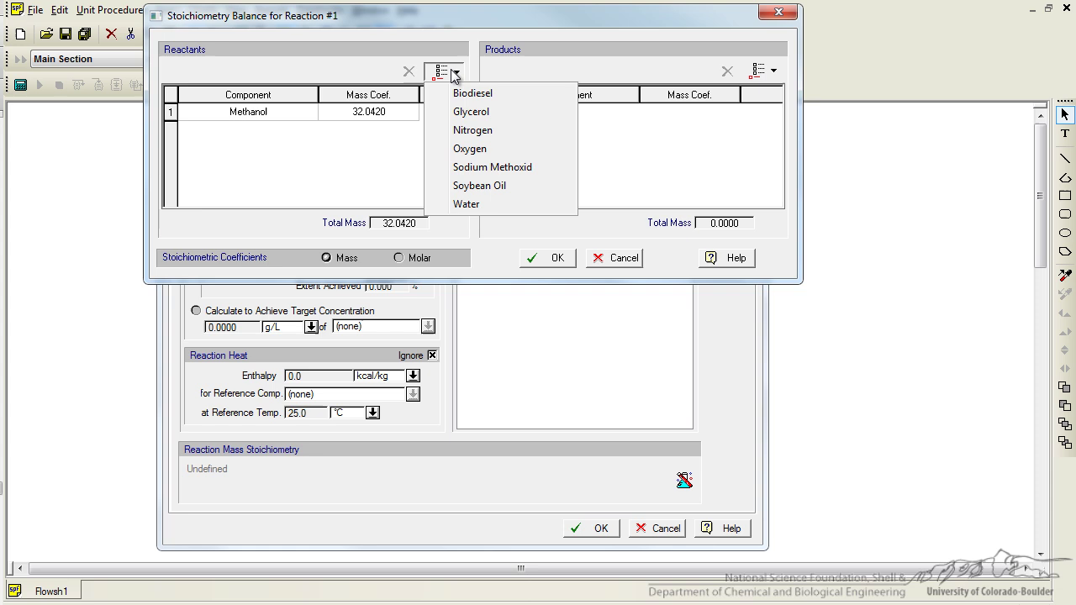
pyautogui.click(491, 186)
pyautogui.click(756, 76)
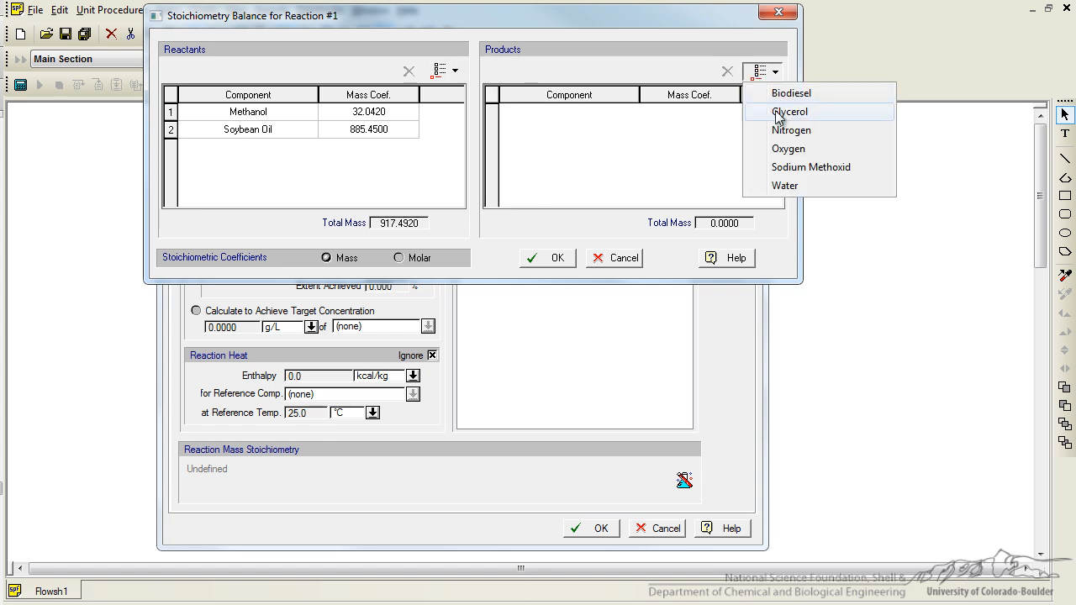
pyautogui.click(772, 94)
pyautogui.click(771, 93)
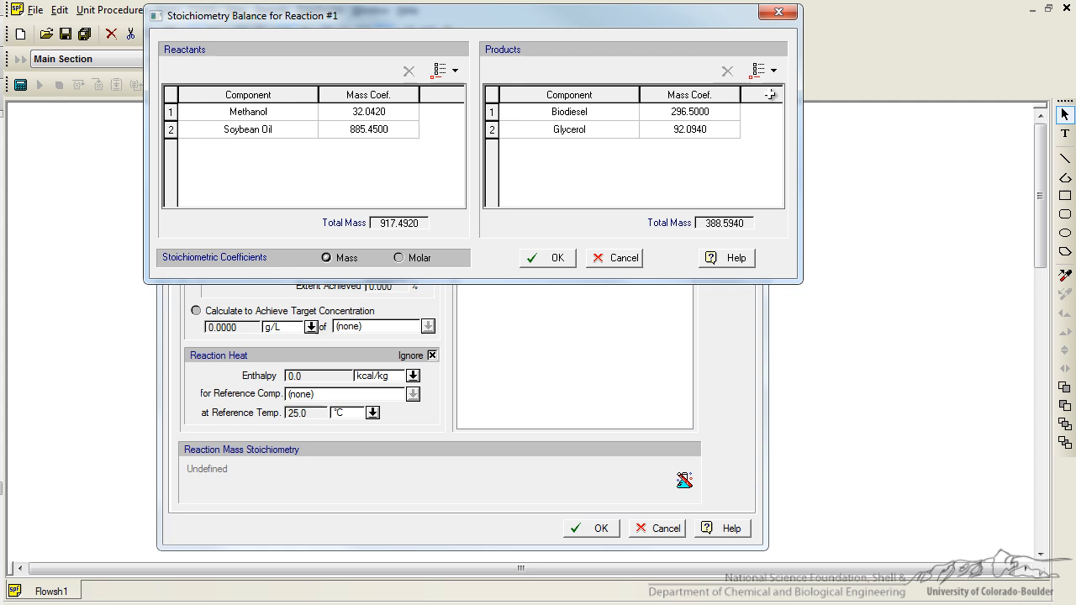
# - Set molar coefficients 3 for Methanol and Biodiesel (1 for the others) and confirm the reactor settings
pyautogui.click(400, 258)
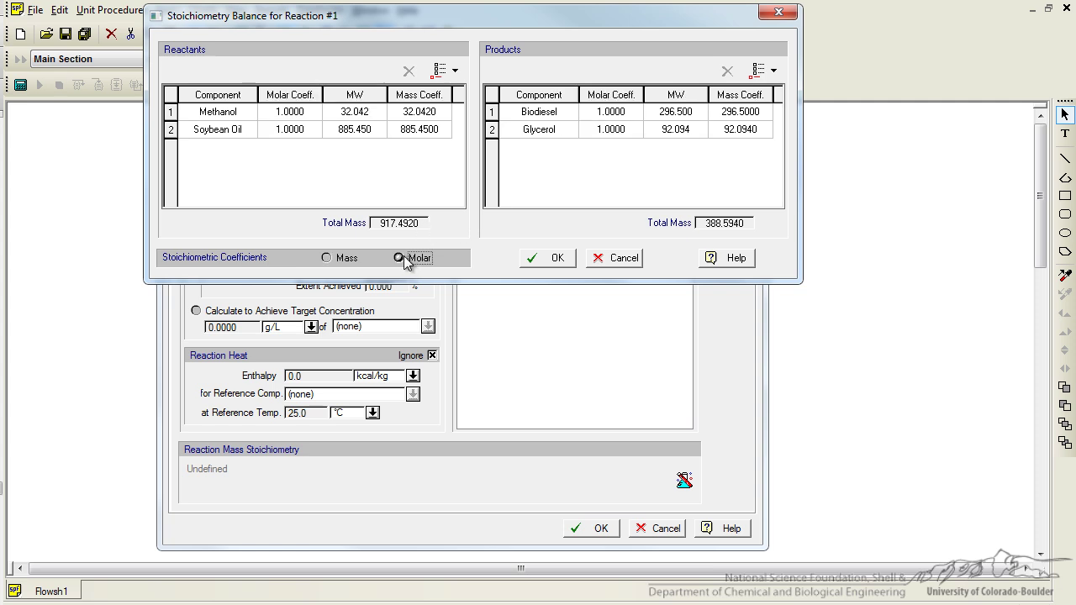
pyautogui.click(303, 112)
pyautogui.write('3')
pyautogui.press('Tab')
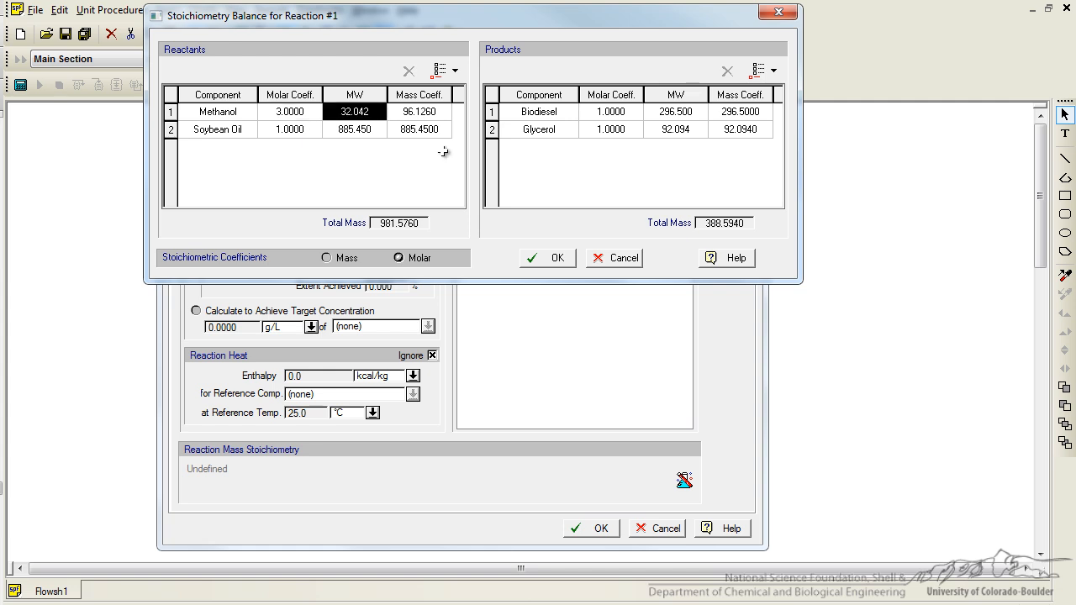
pyautogui.click(608, 115)
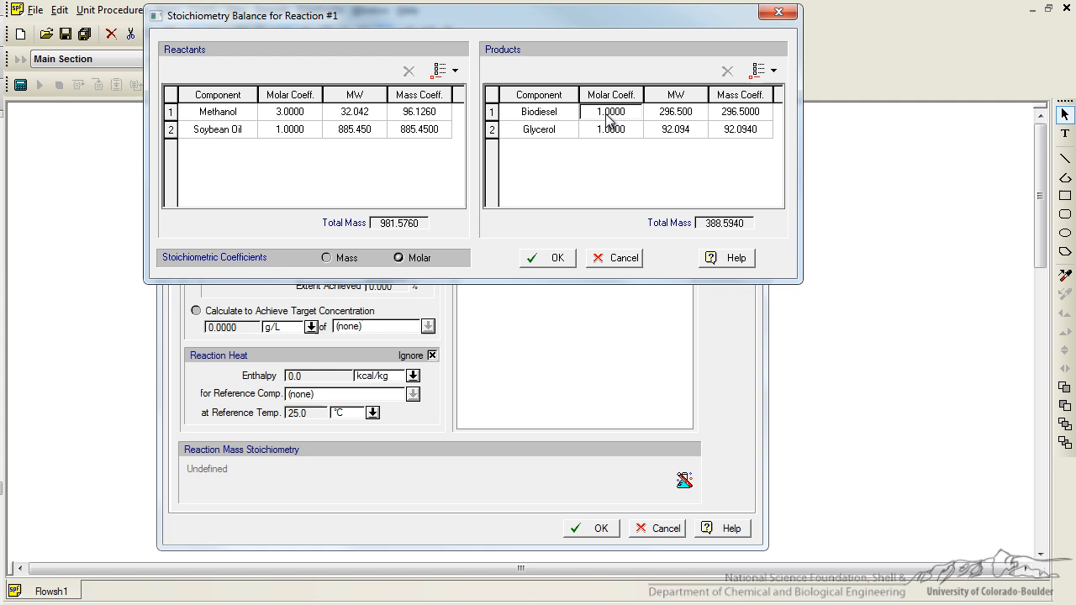
pyautogui.write('3')
pyautogui.press('Tab')
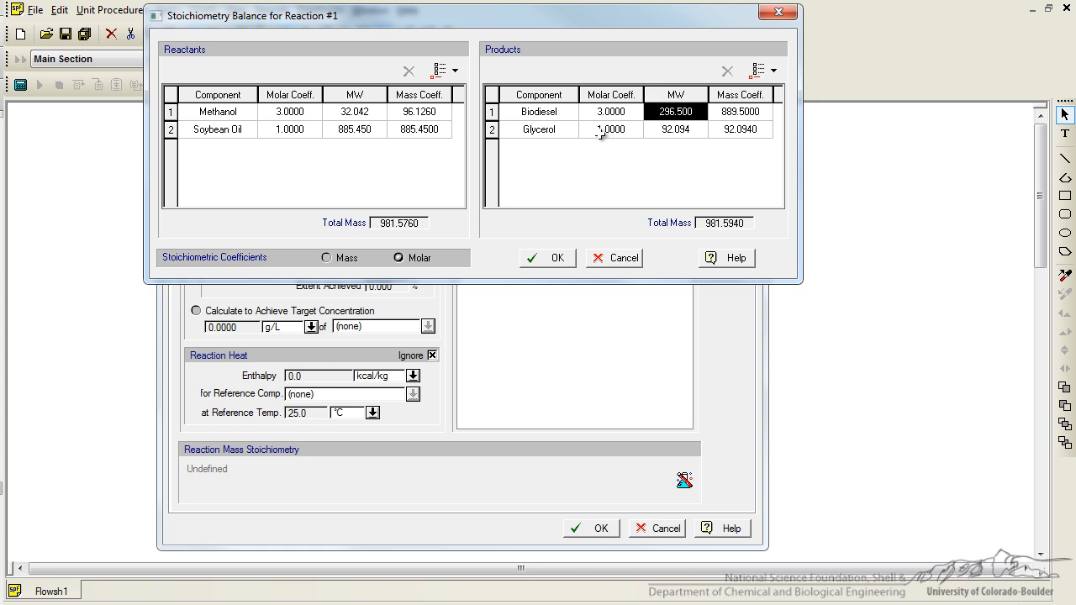
pyautogui.click(556, 258)
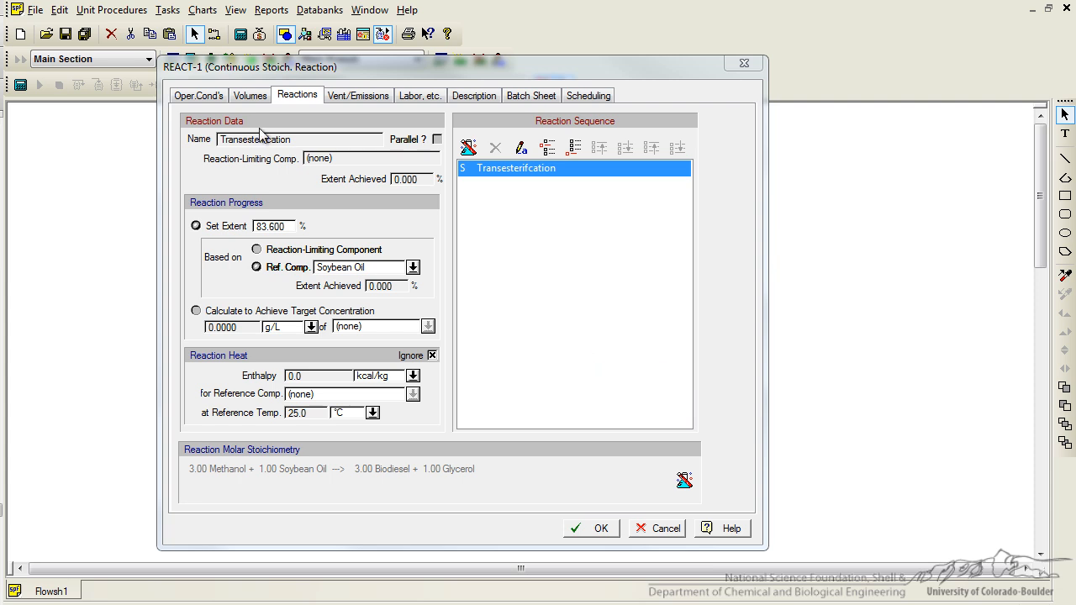
pyautogui.click(591, 527)
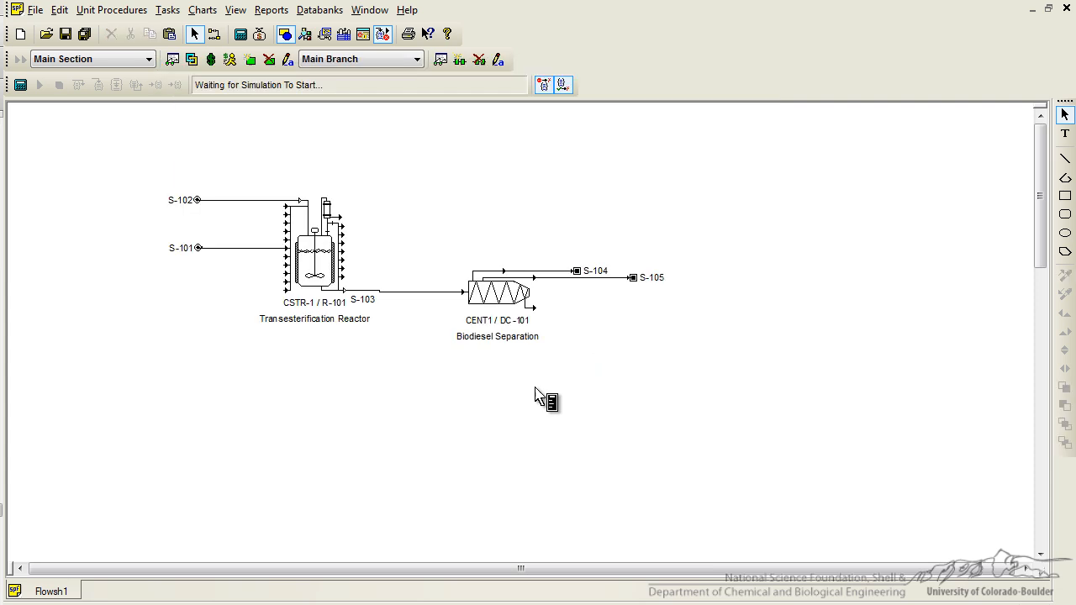
# - Switch the decanter centrifuge's design basis to Oil/Fat Removal in its operation data
pyautogui.rightClick(486, 296)
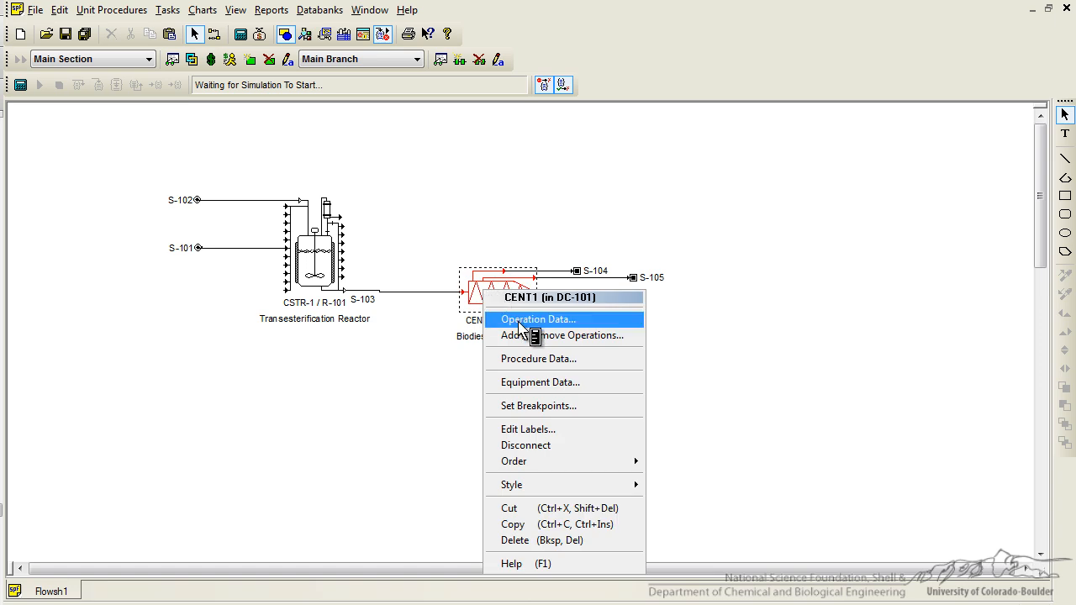
pyautogui.click(521, 319)
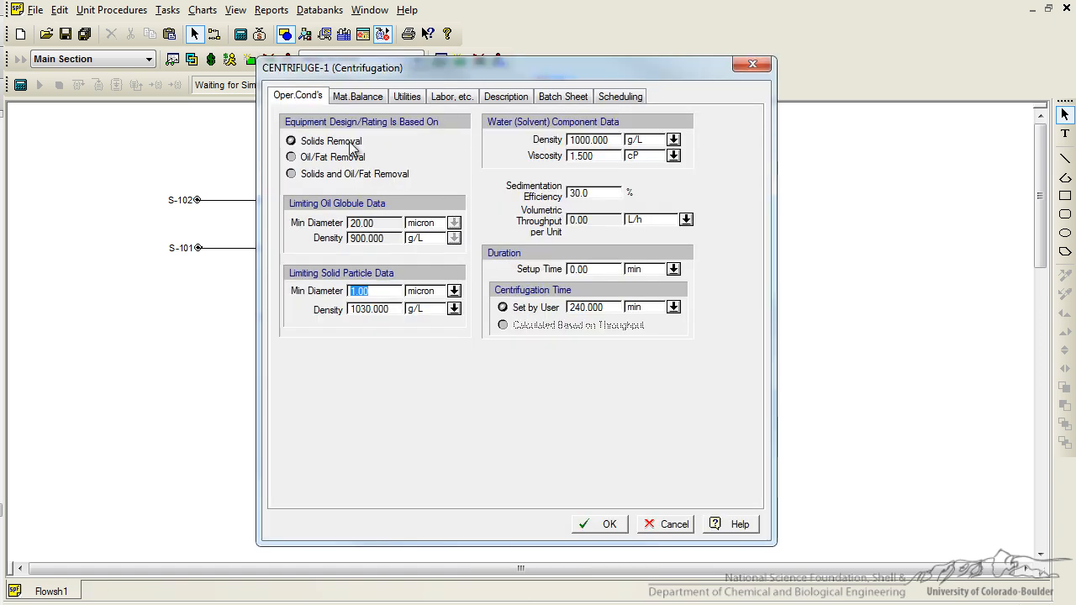
pyautogui.click(331, 157)
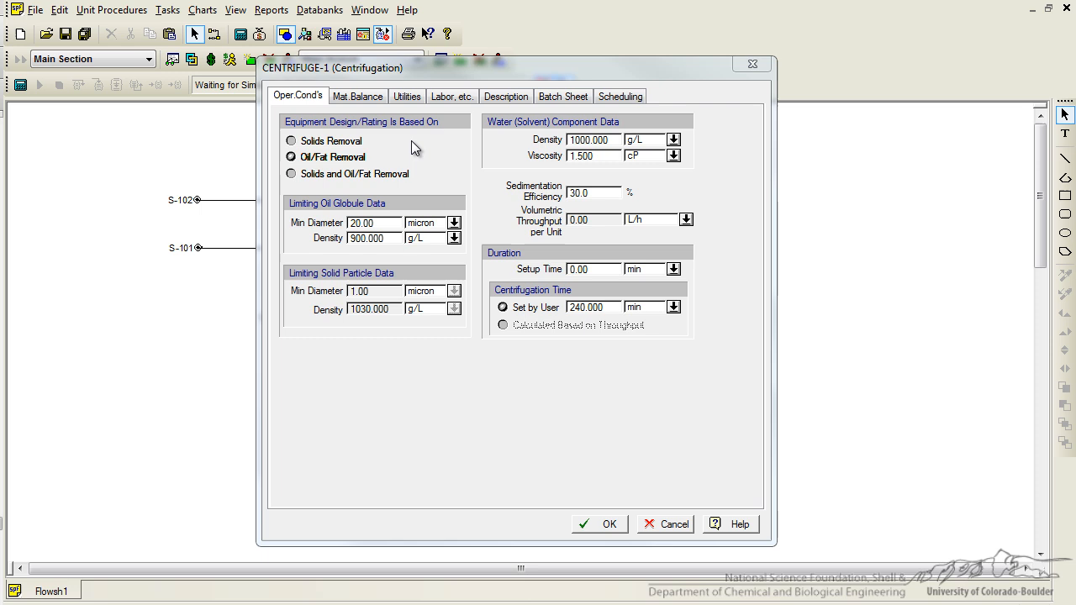
# - Enter 99.99% oil-component removal for Biodiesel and Soybean Oil on the Mat.Balance page
pyautogui.click(381, 99)
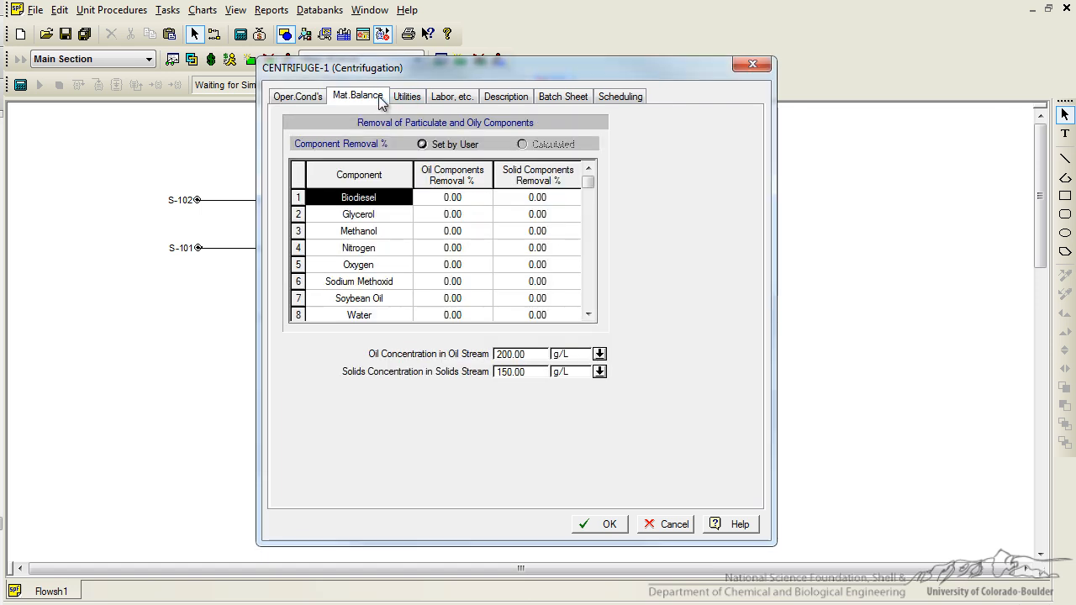
pyautogui.doubleClick(528, 352)
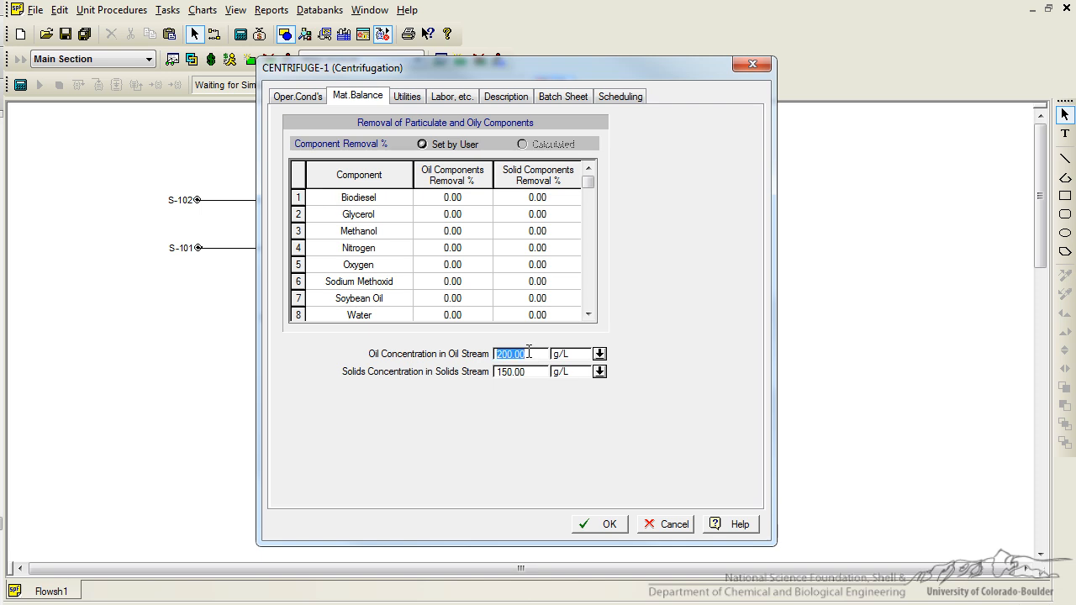
pyautogui.write('850')
pyautogui.click(474, 201)
pyautogui.write('99.99')
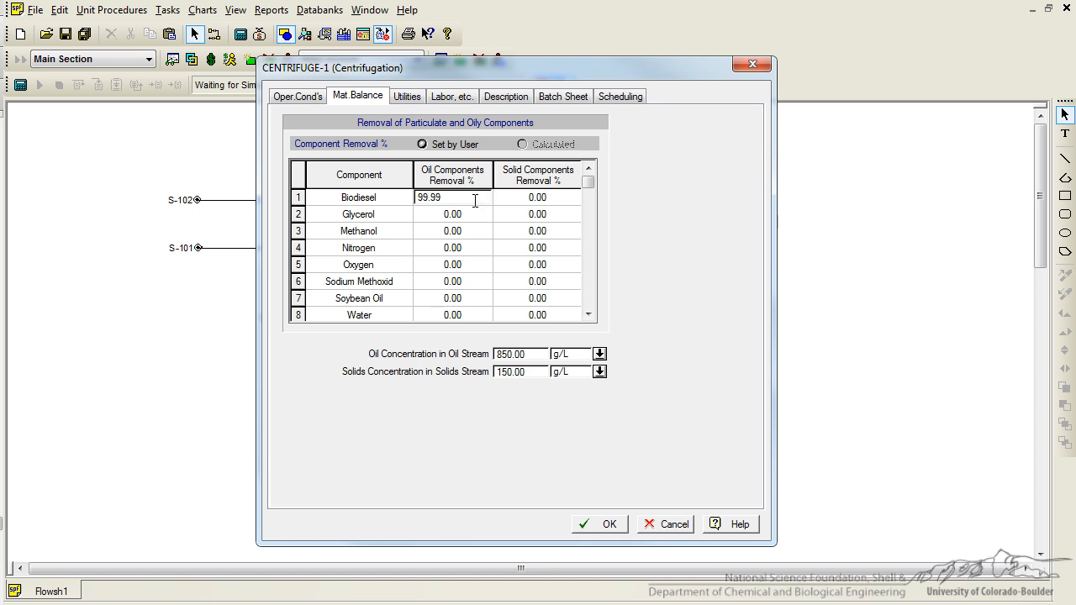
pyautogui.click(462, 298)
pyautogui.write('99.99')
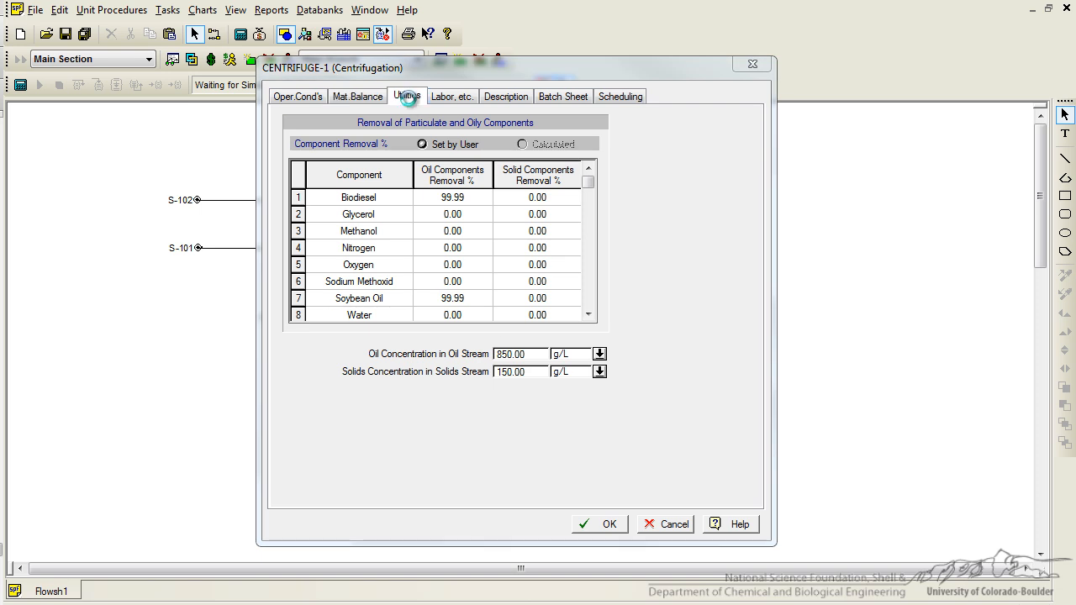
# - Make the centrifuge power Set by User at 18 kW and confirm its settings
pyautogui.click(407, 96)
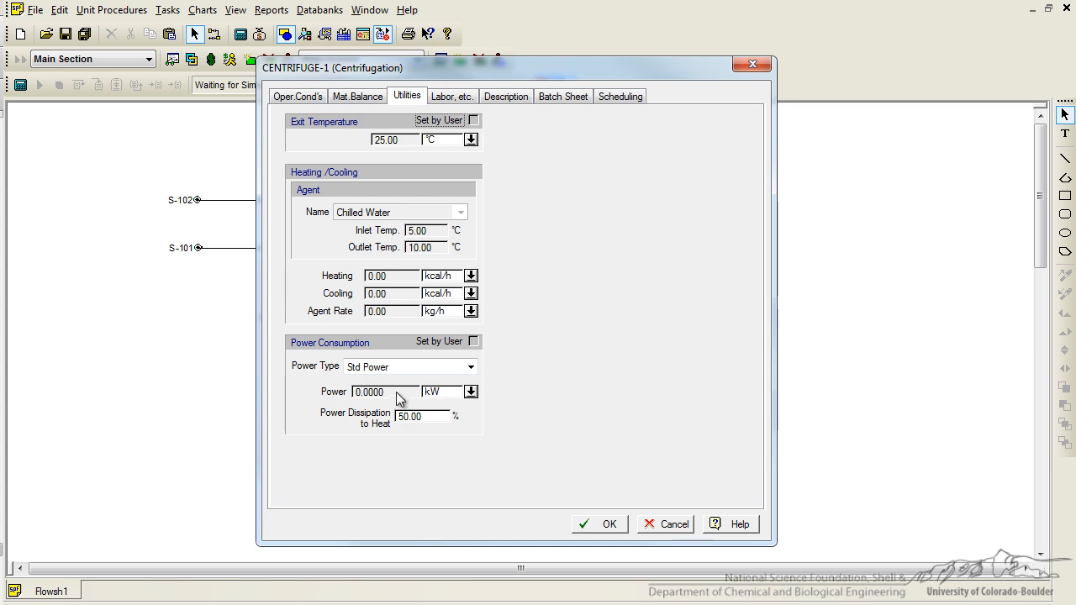
pyautogui.click(473, 341)
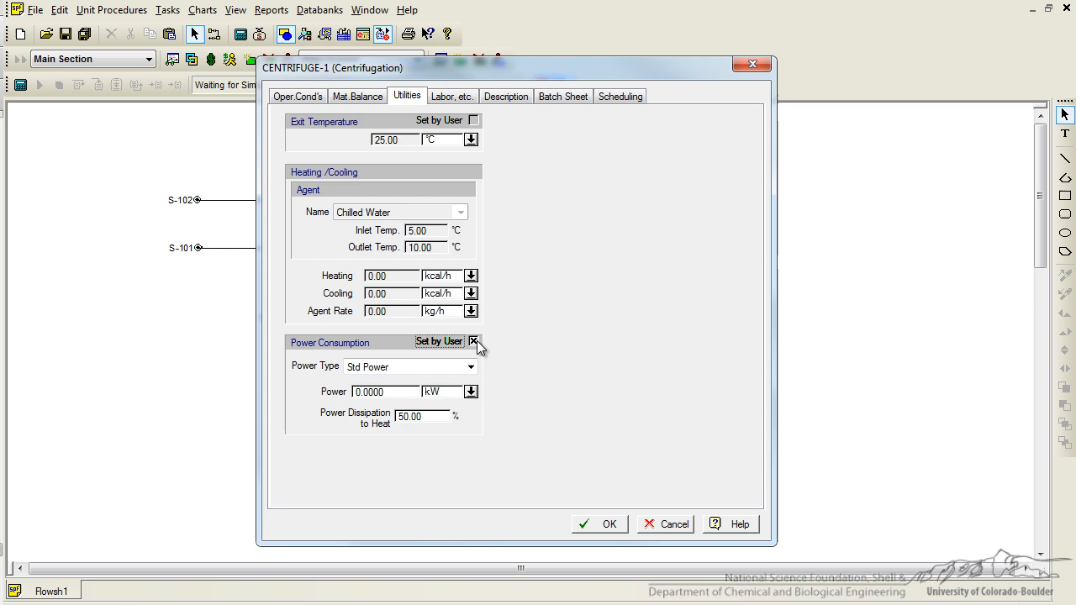
pyautogui.doubleClick(387, 393)
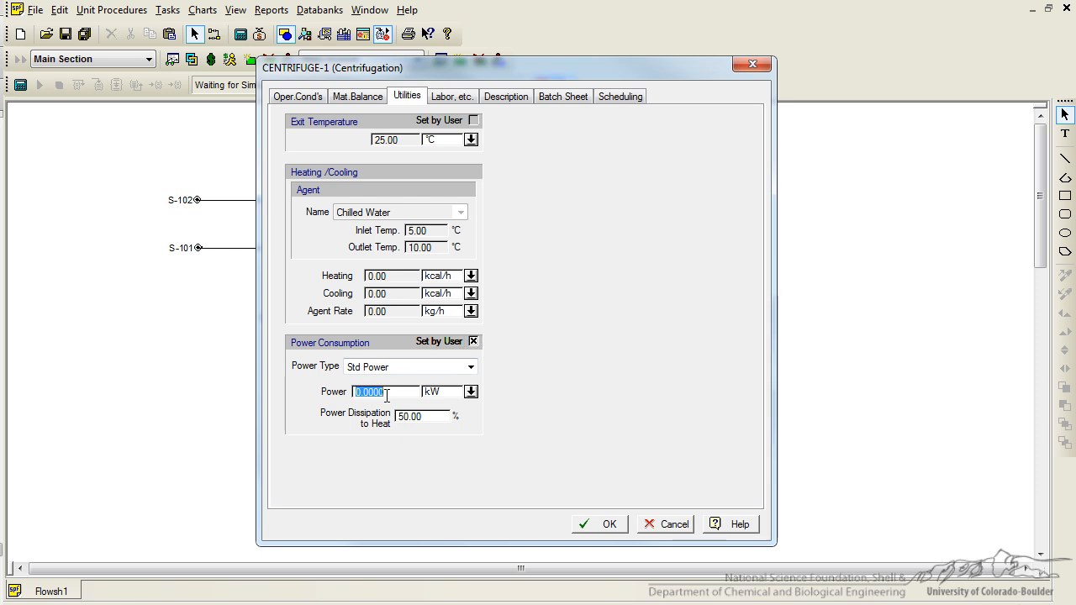
pyautogui.write('18')
pyautogui.click(586, 523)
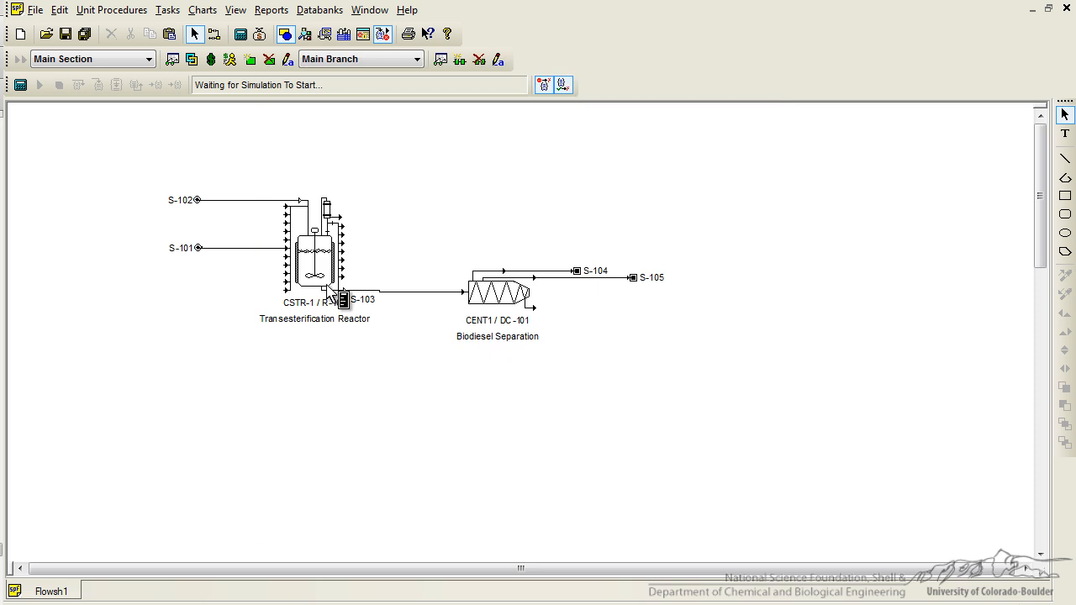
# - Change CSTR-1's heat transfer agent from chilled water to Steam and confirm
pyautogui.rightClick(320, 263)
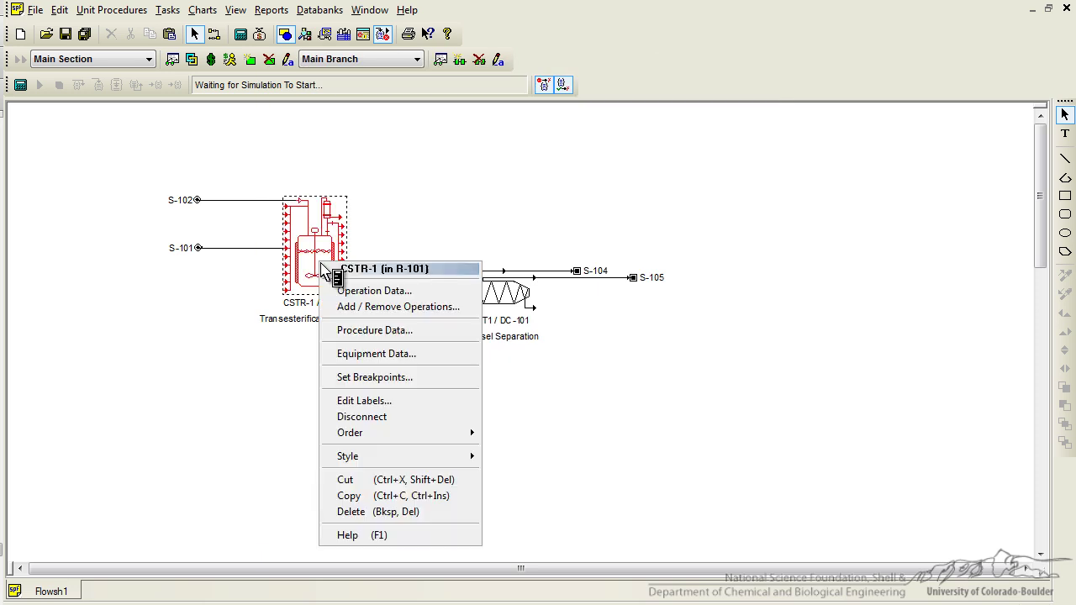
pyautogui.click(361, 292)
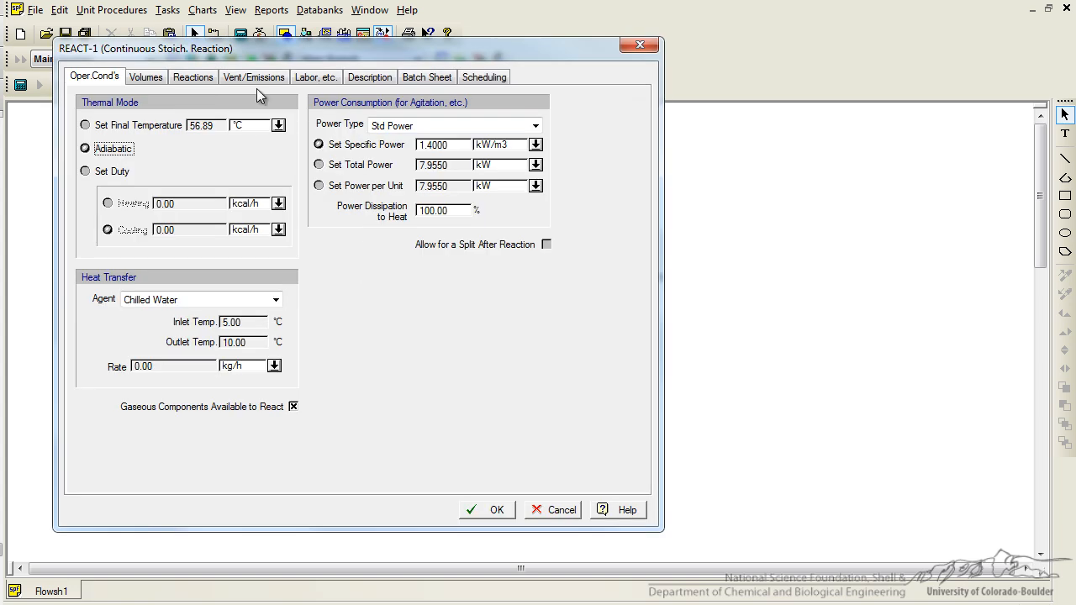
pyautogui.moveTo(214, 63); pyautogui.dragTo(254, 69)
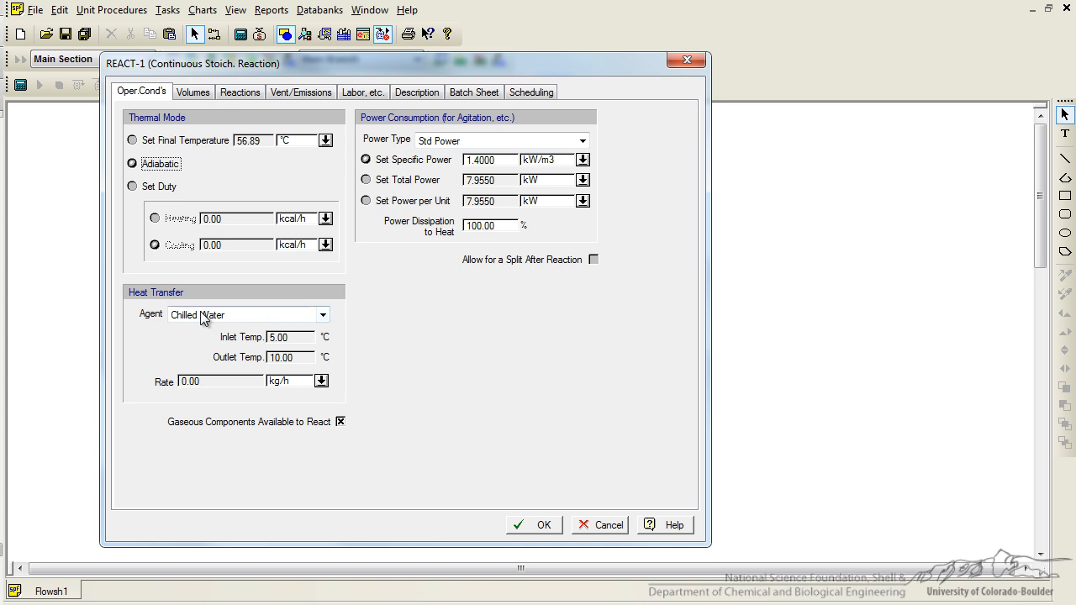
pyautogui.click(323, 316)
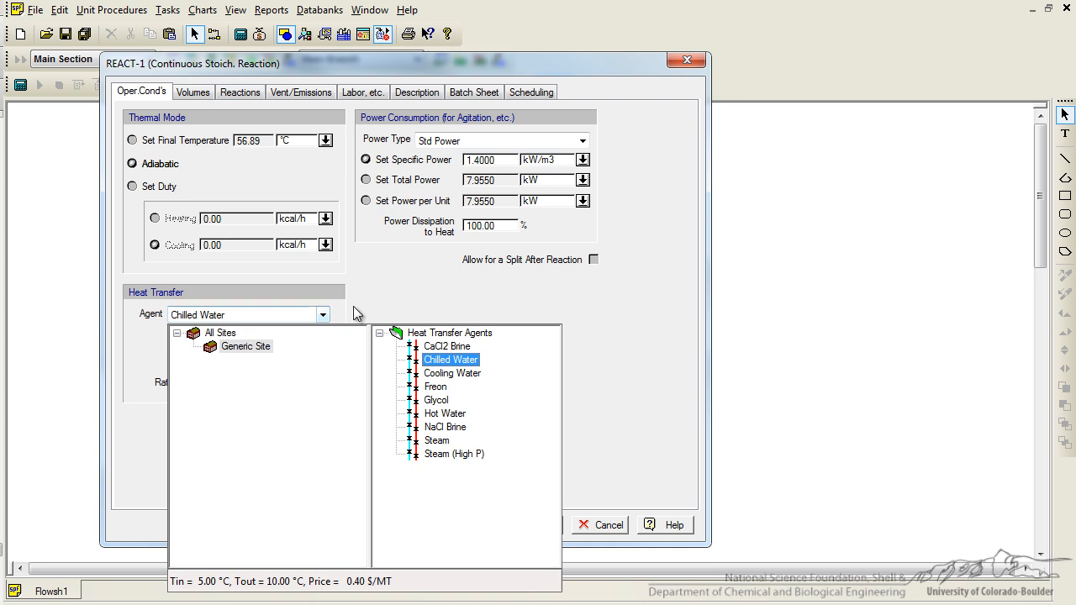
pyautogui.click(437, 442)
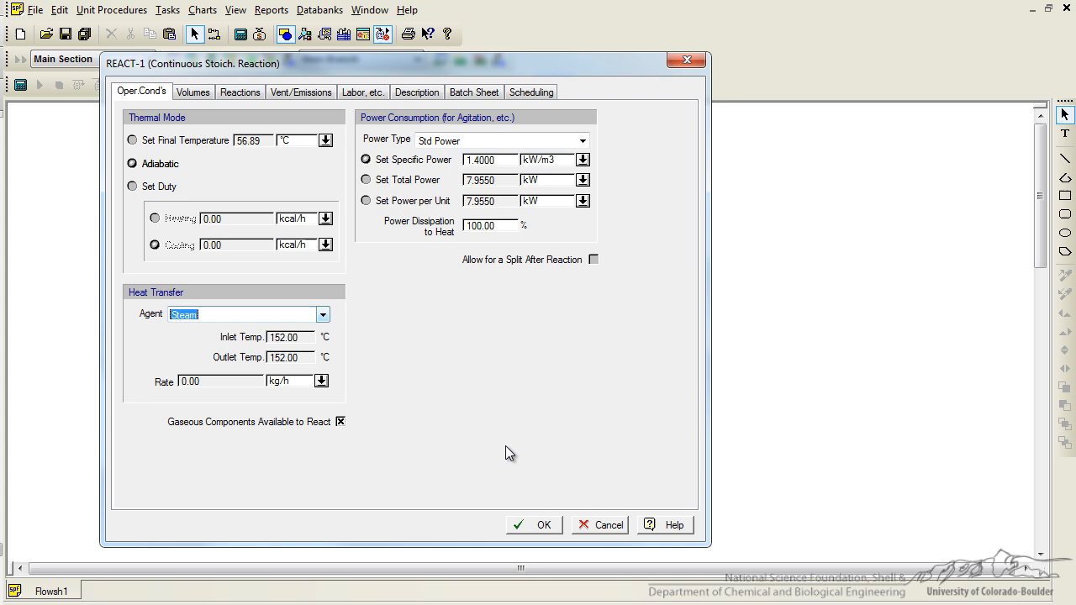
pyautogui.click(532, 523)
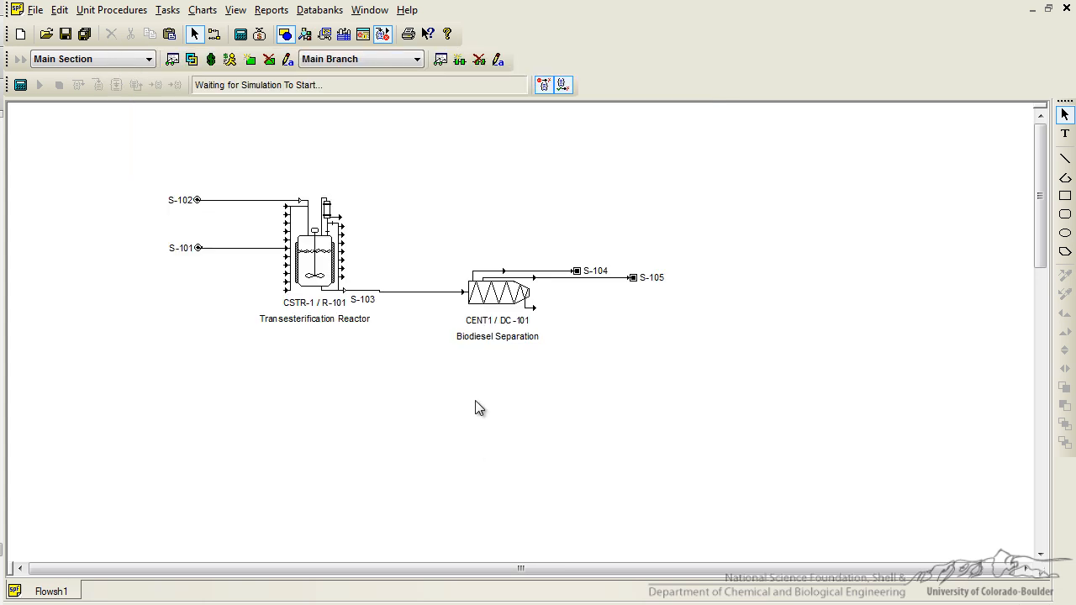
# - Solve the M&E balances, yielding S-104 with 3566 kg/batch biodiesel at 71.89 °C
pyautogui.click(21, 88)
pyautogui.doubleClick(548, 272)
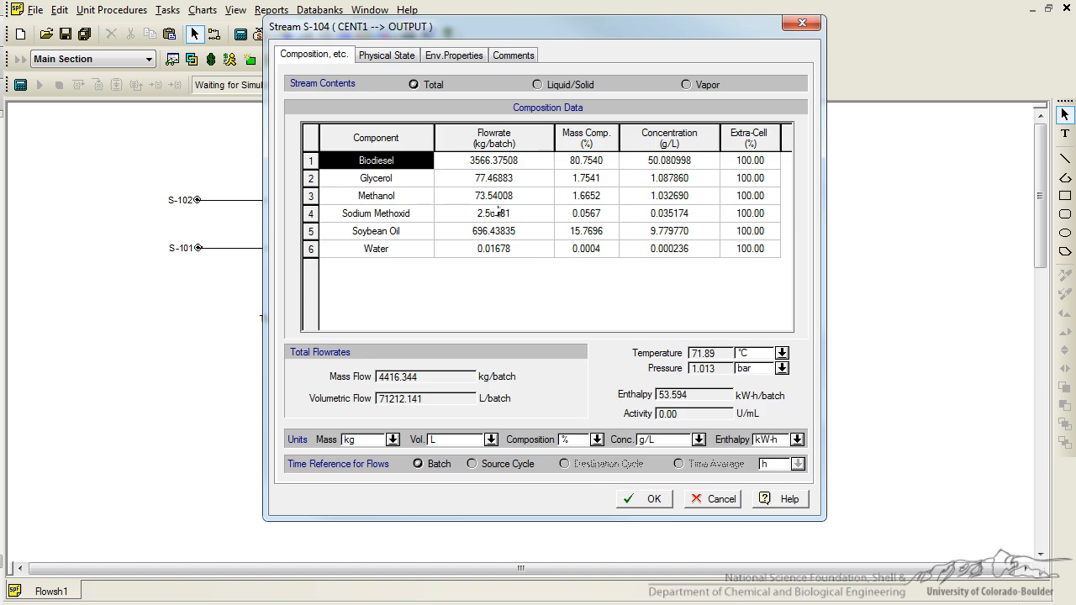
pyautogui.click(640, 500)
pyautogui.doubleClick(613, 278)
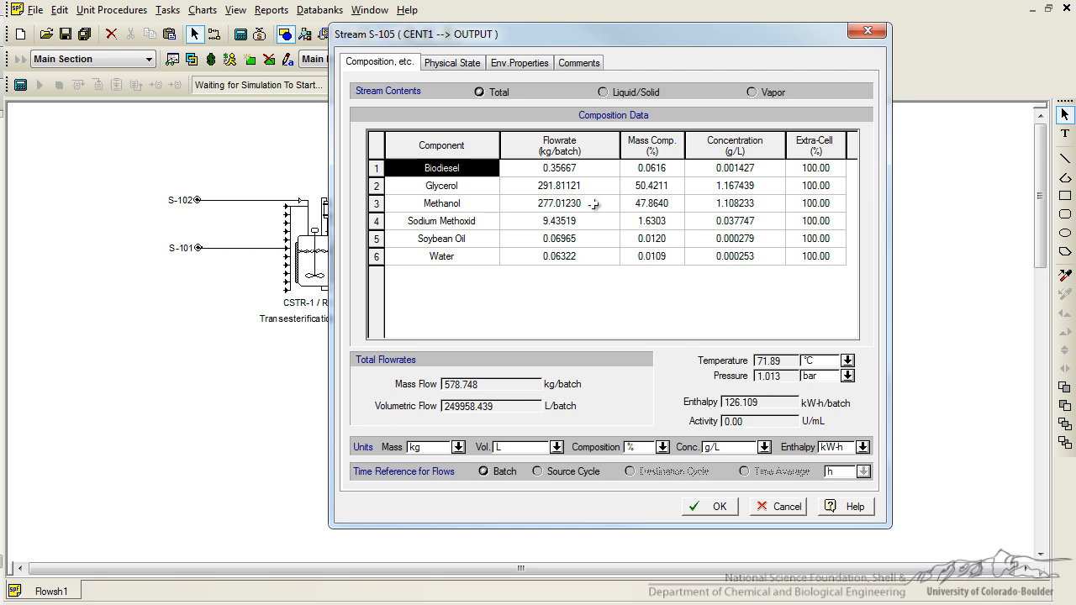
pyautogui.click(711, 507)
pyautogui.doubleClick(548, 270)
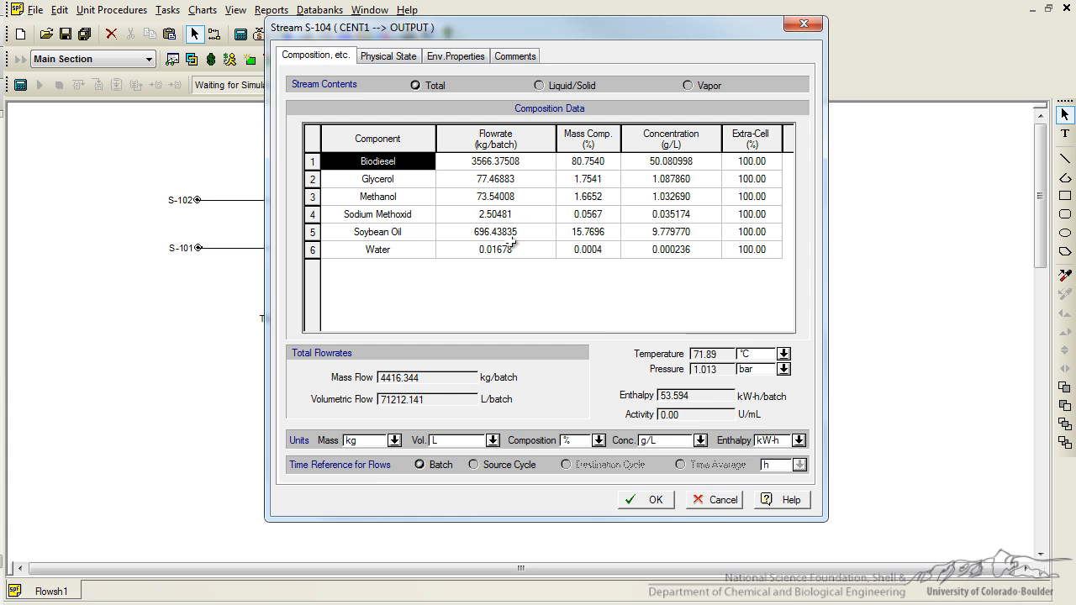
pyautogui.click(634, 503)
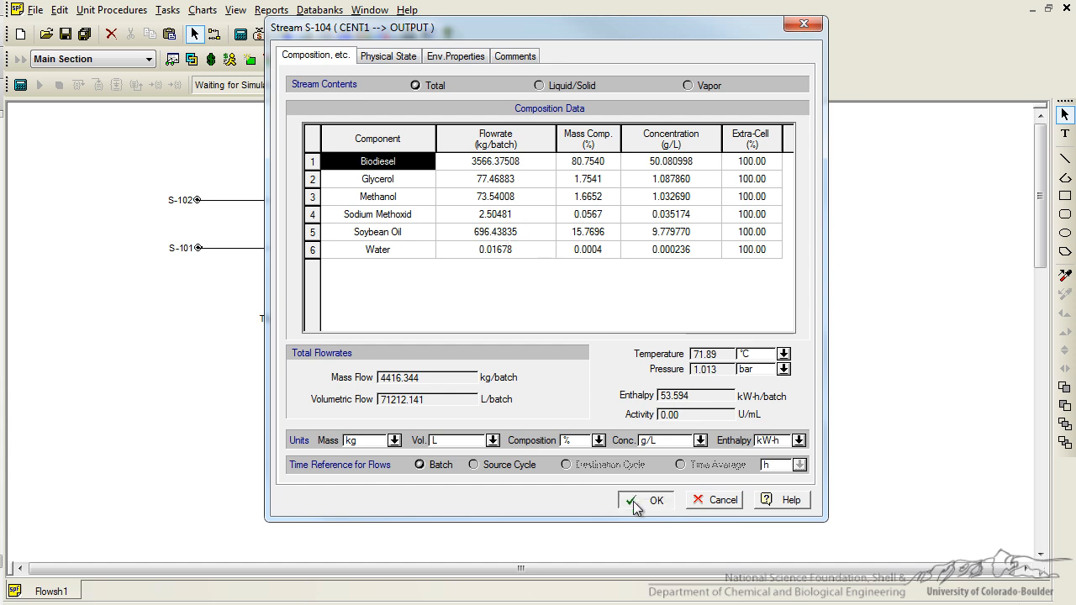
# - Generate the Materials & Streams (SR) report and page through to page 3
pyautogui.click(273, 11)
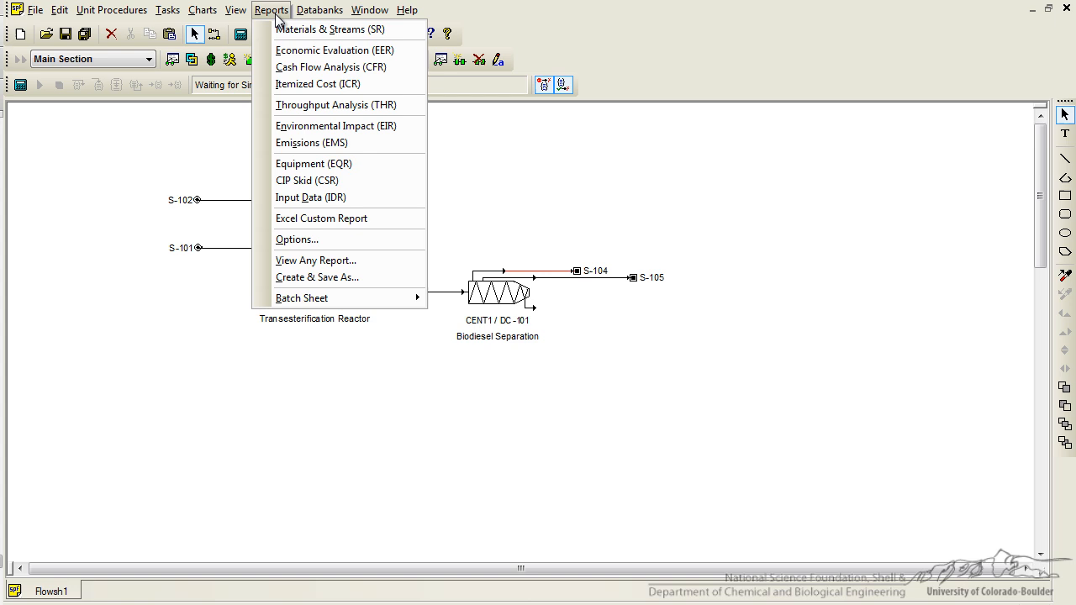
pyautogui.click(327, 30)
pyautogui.click(479, 353)
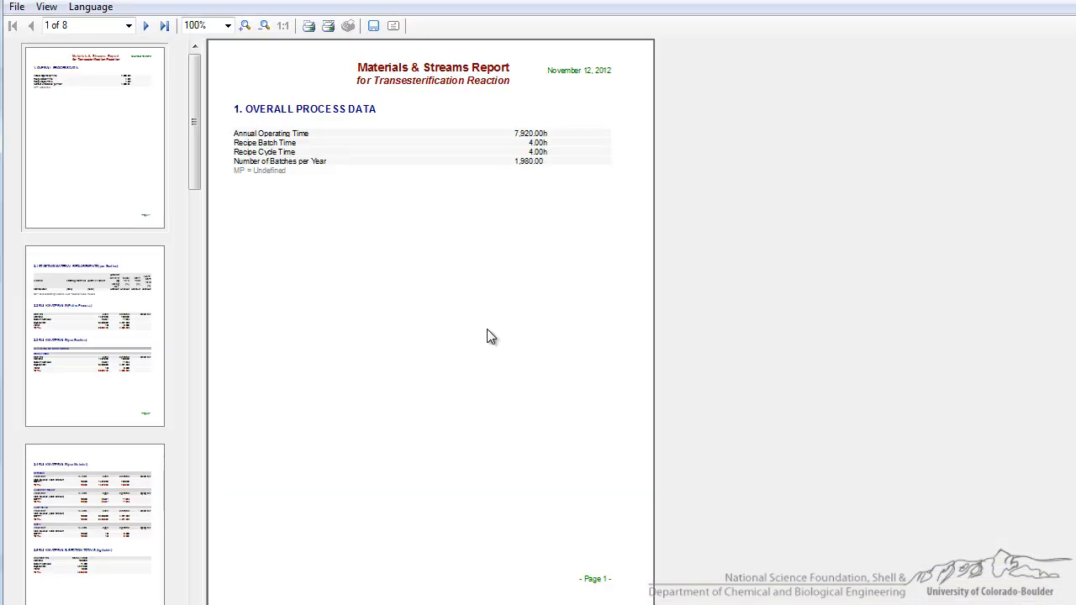
pyautogui.click(147, 26)
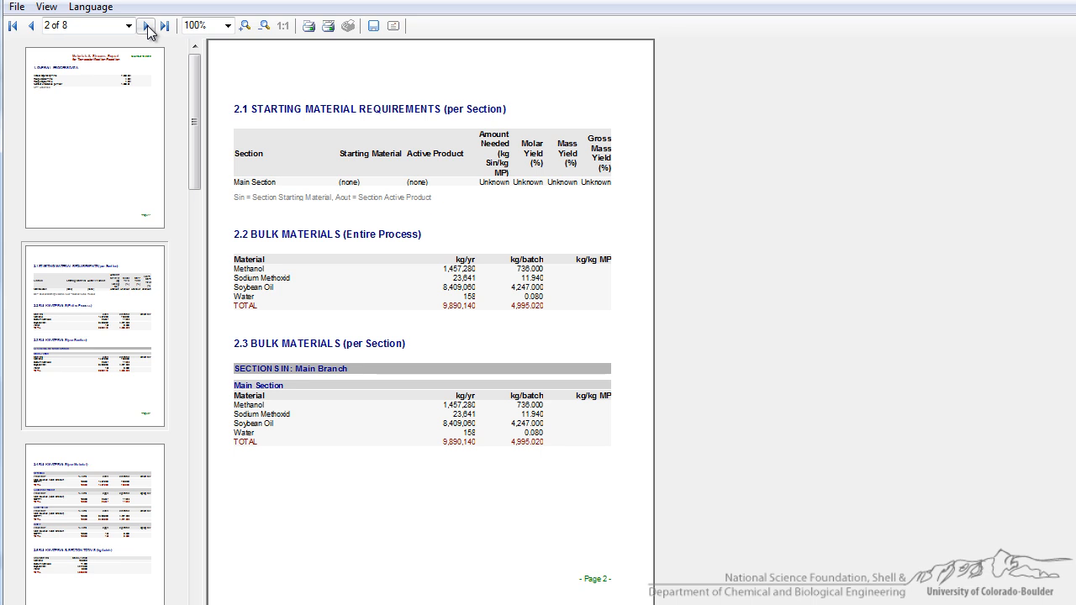
pyautogui.click(147, 27)
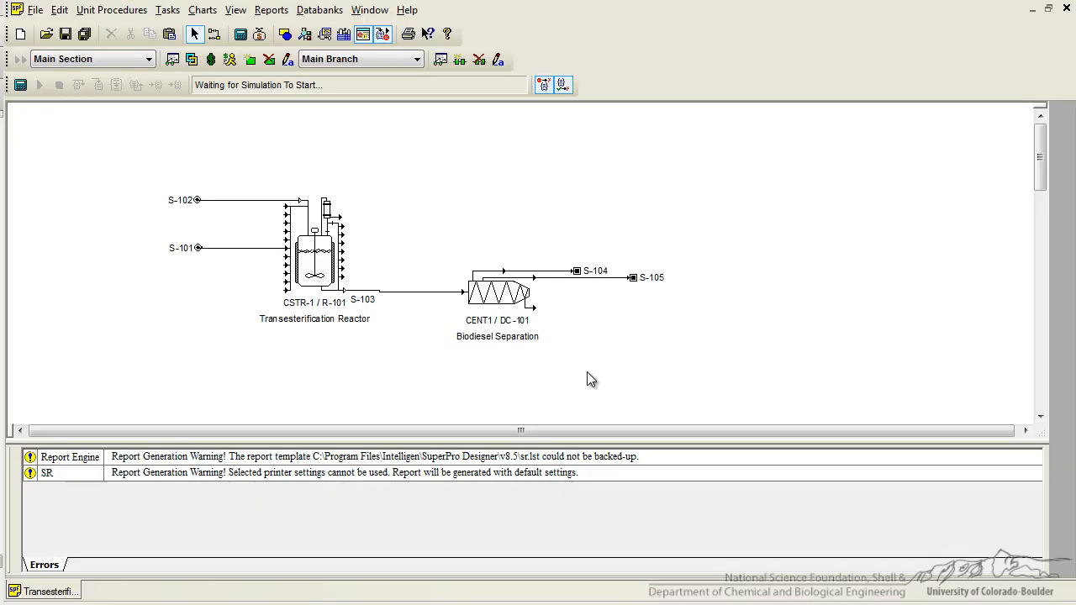